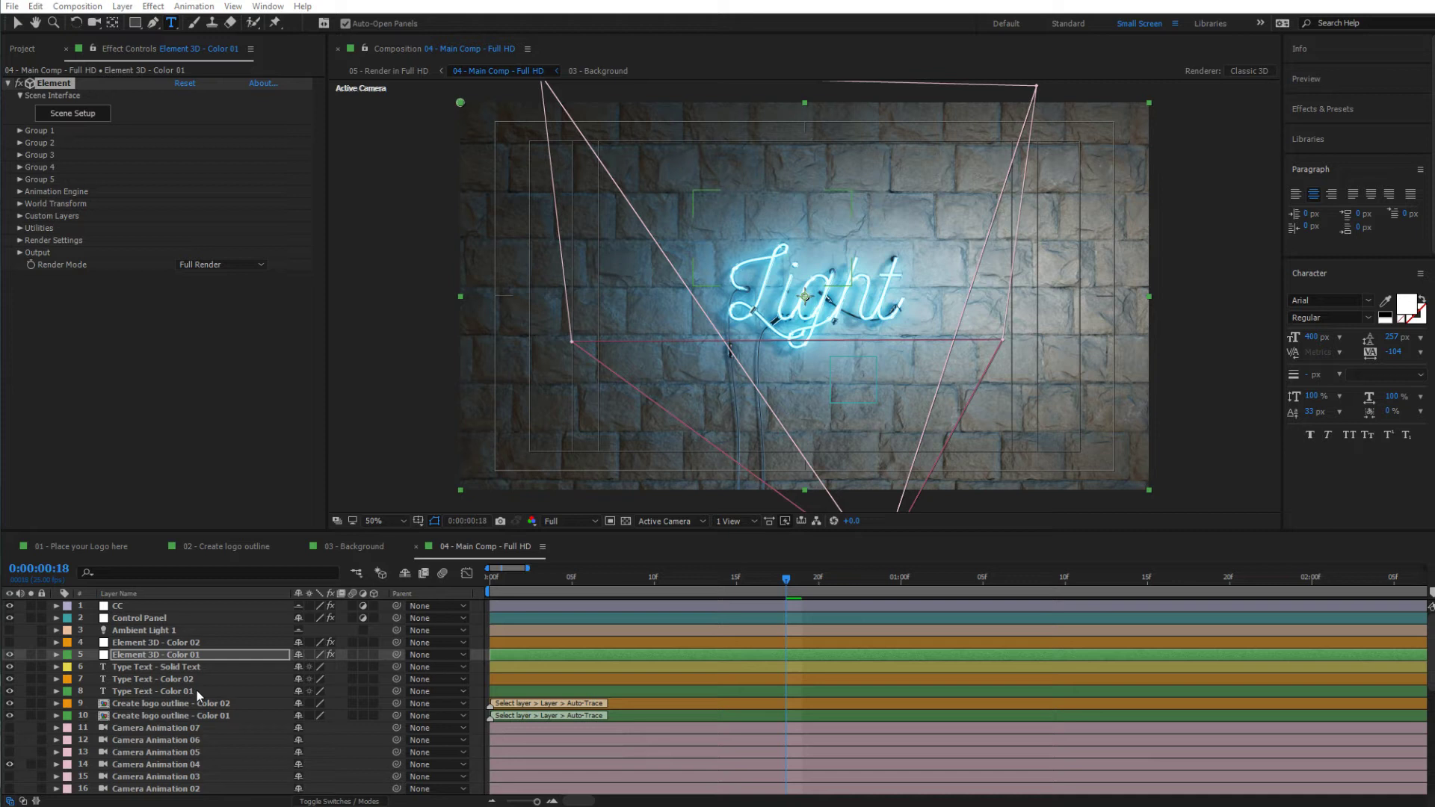
# Select the Element 3D - Color 02 layer and turn on its visibility to show the cyan 'Neon' sign
pyautogui.click(163, 644)
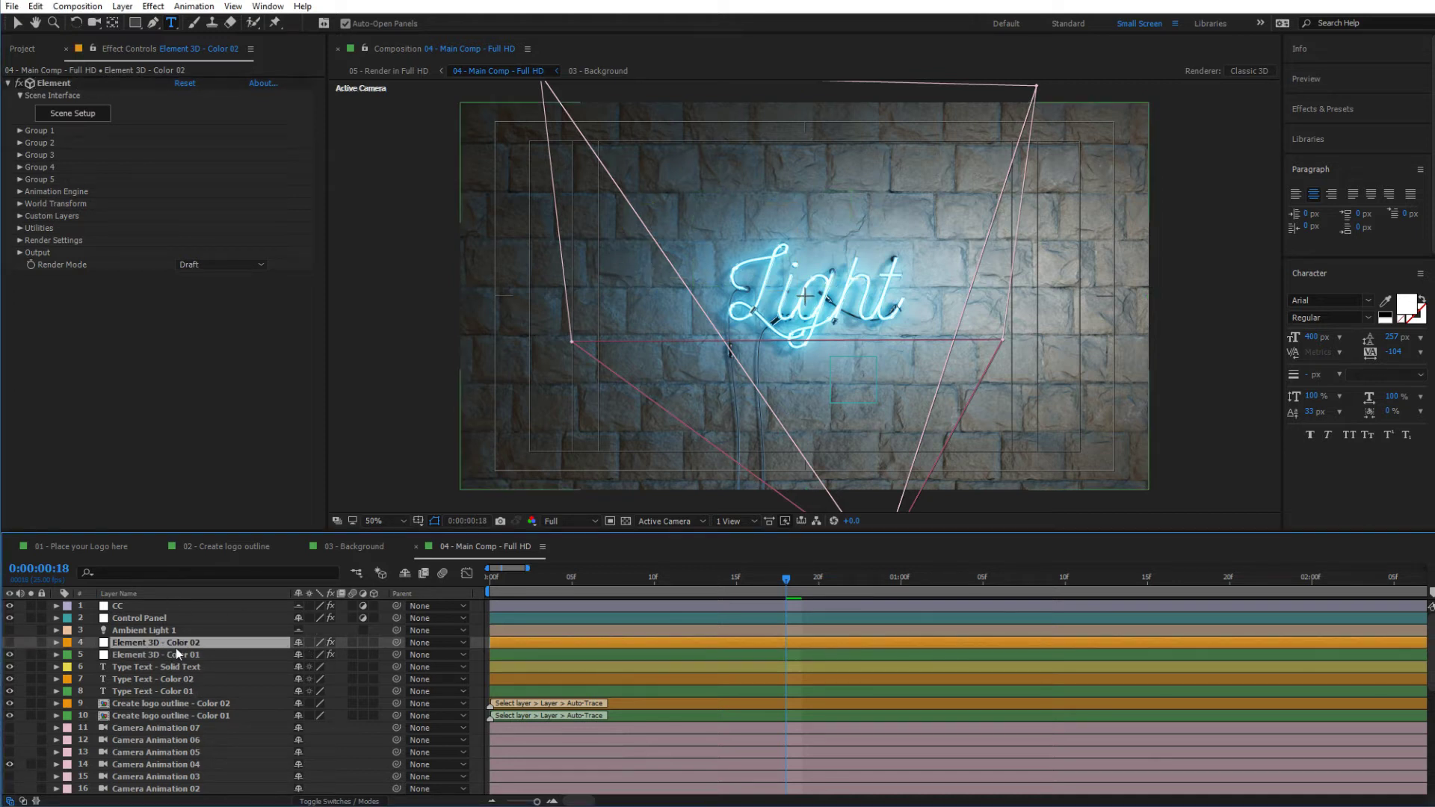
pyautogui.click(11, 642)
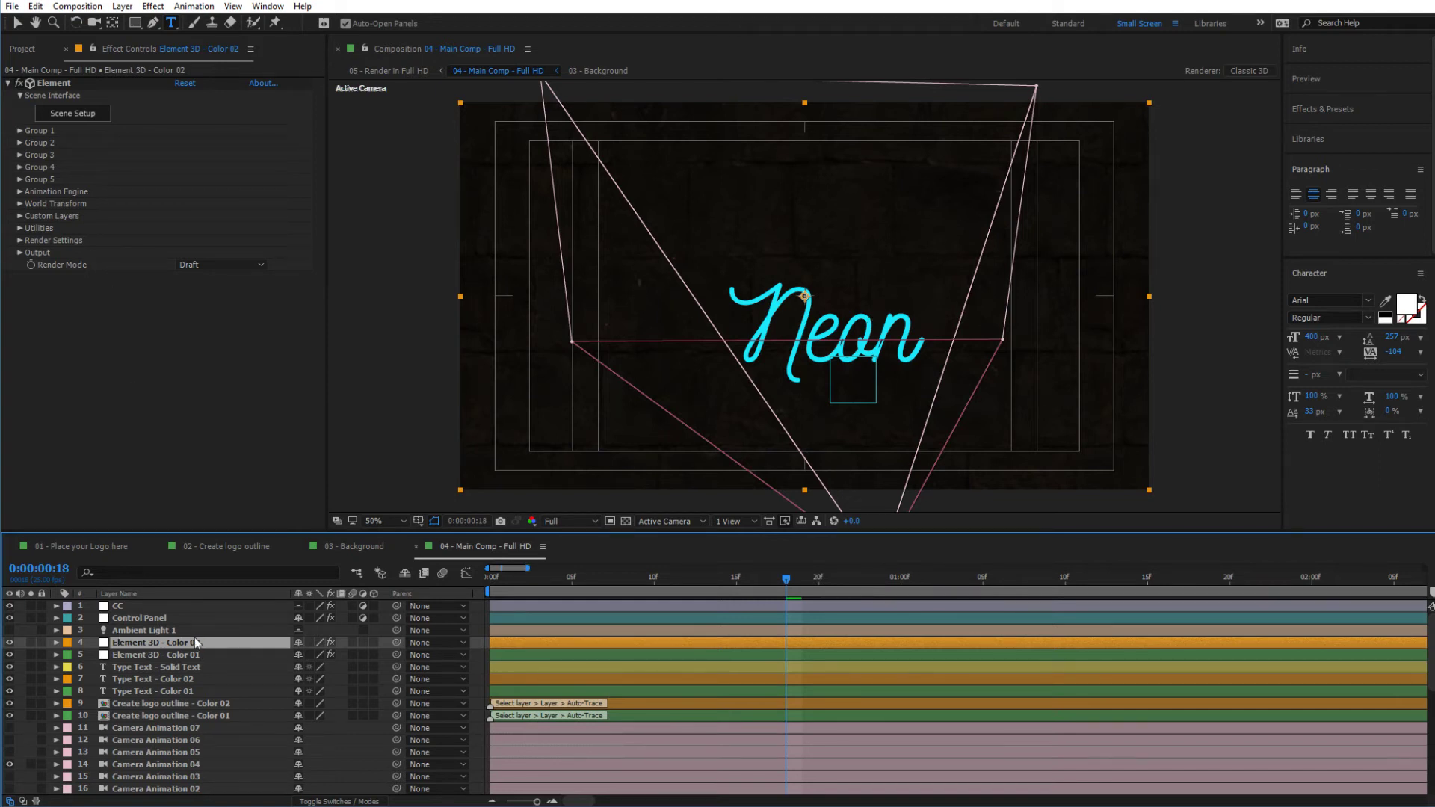
# Solo the Type Text - Color 02 layer and retype its text from 'Neon' to 'Tubes'
pyautogui.click(160, 679)
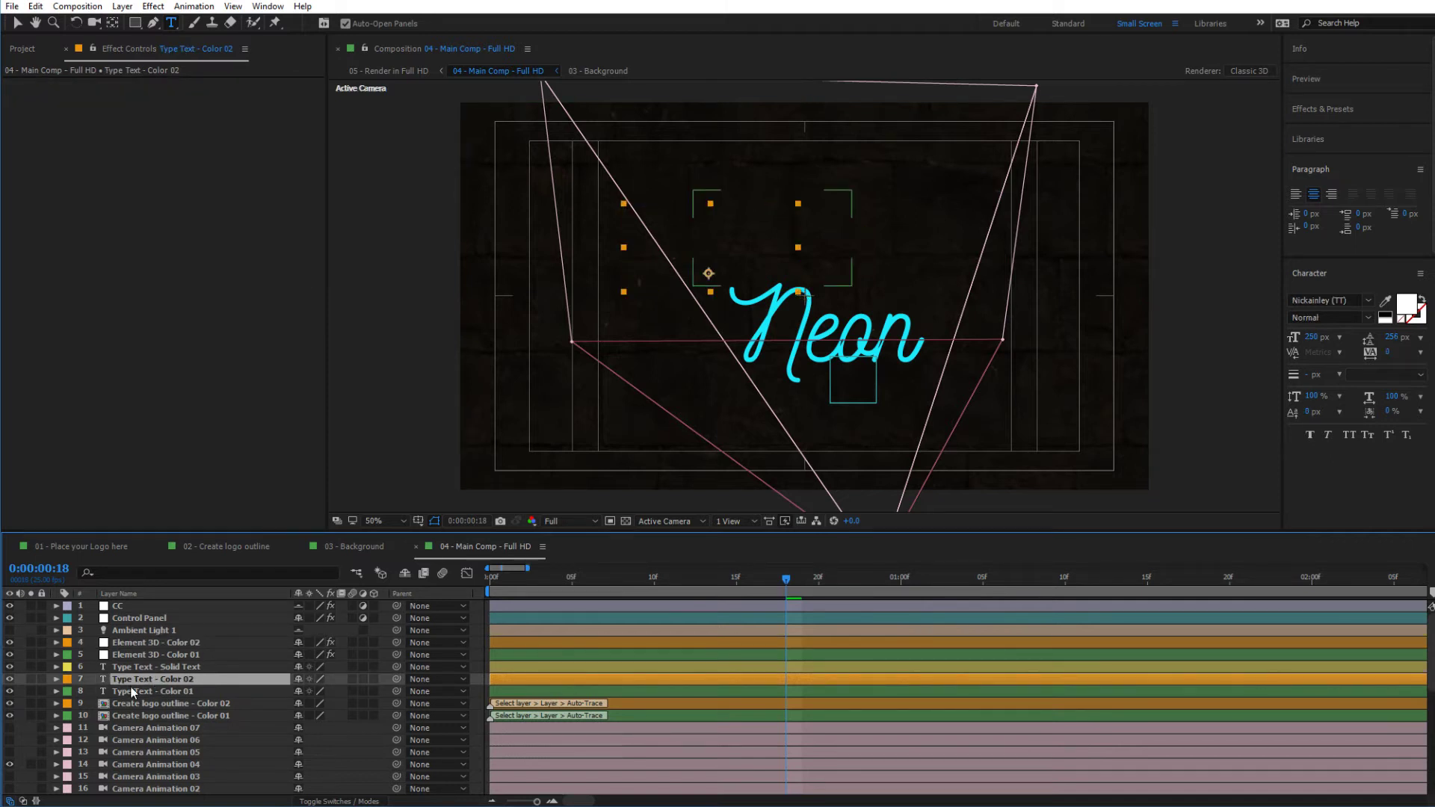
pyautogui.click(30, 679)
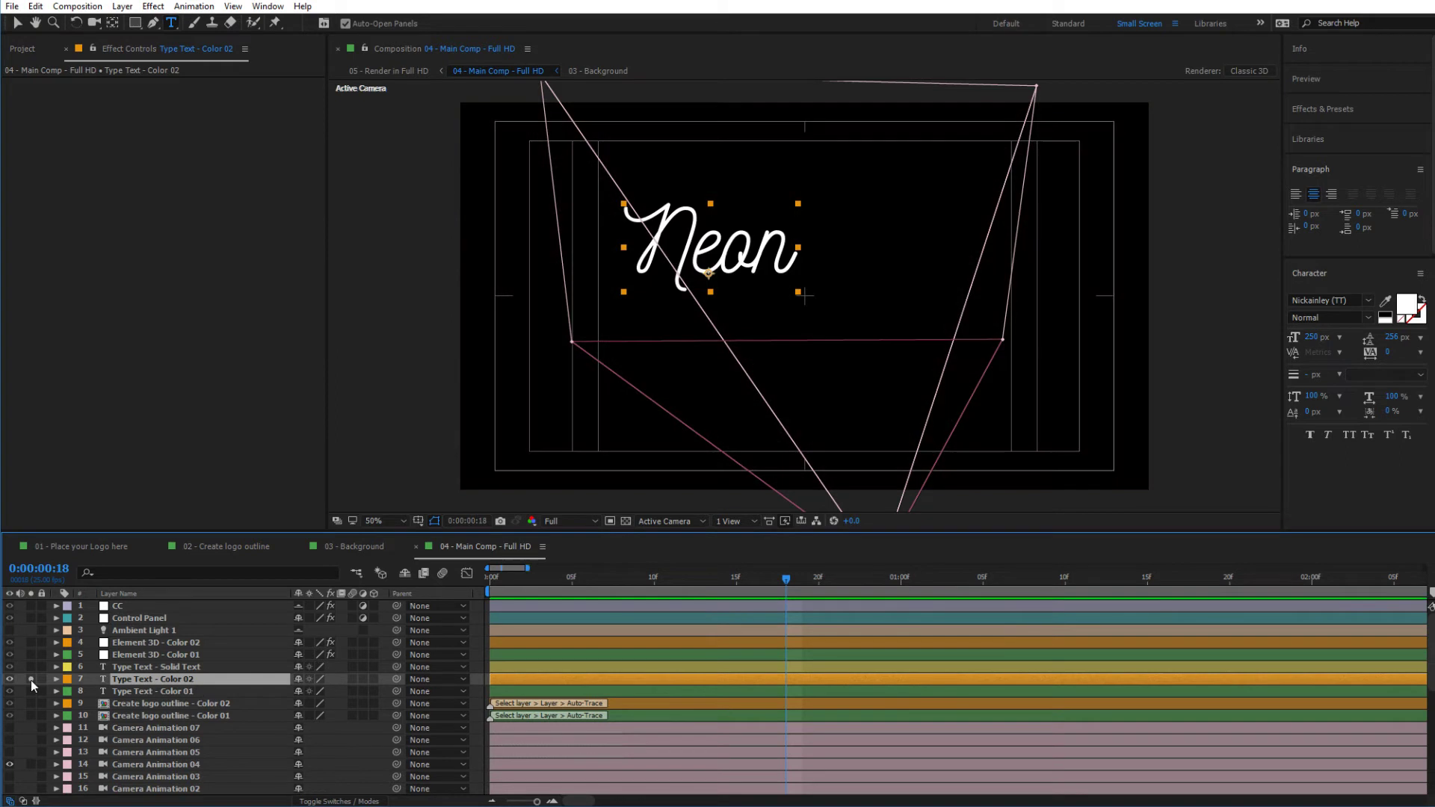
pyautogui.doubleClick(691, 241)
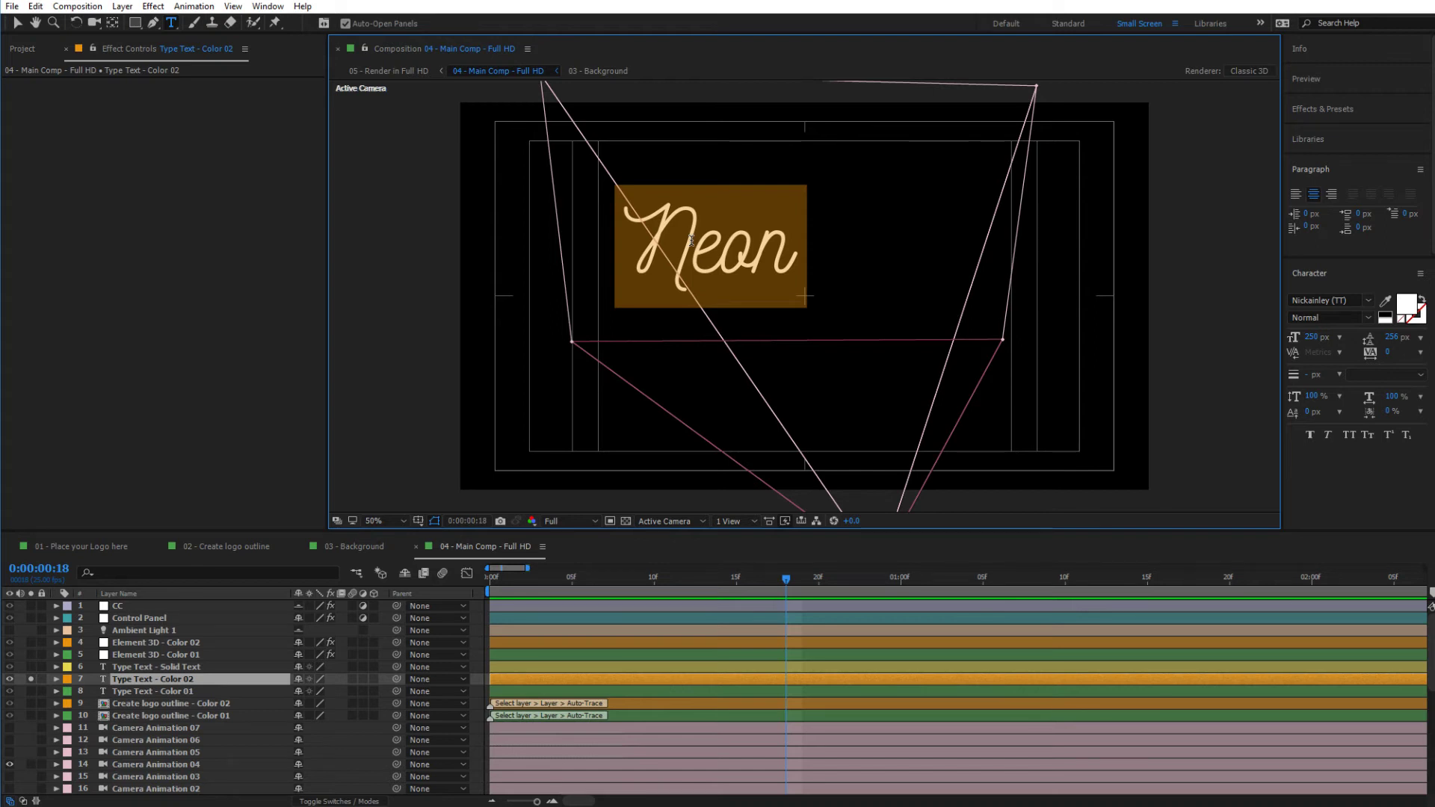
pyautogui.write('Tubes')
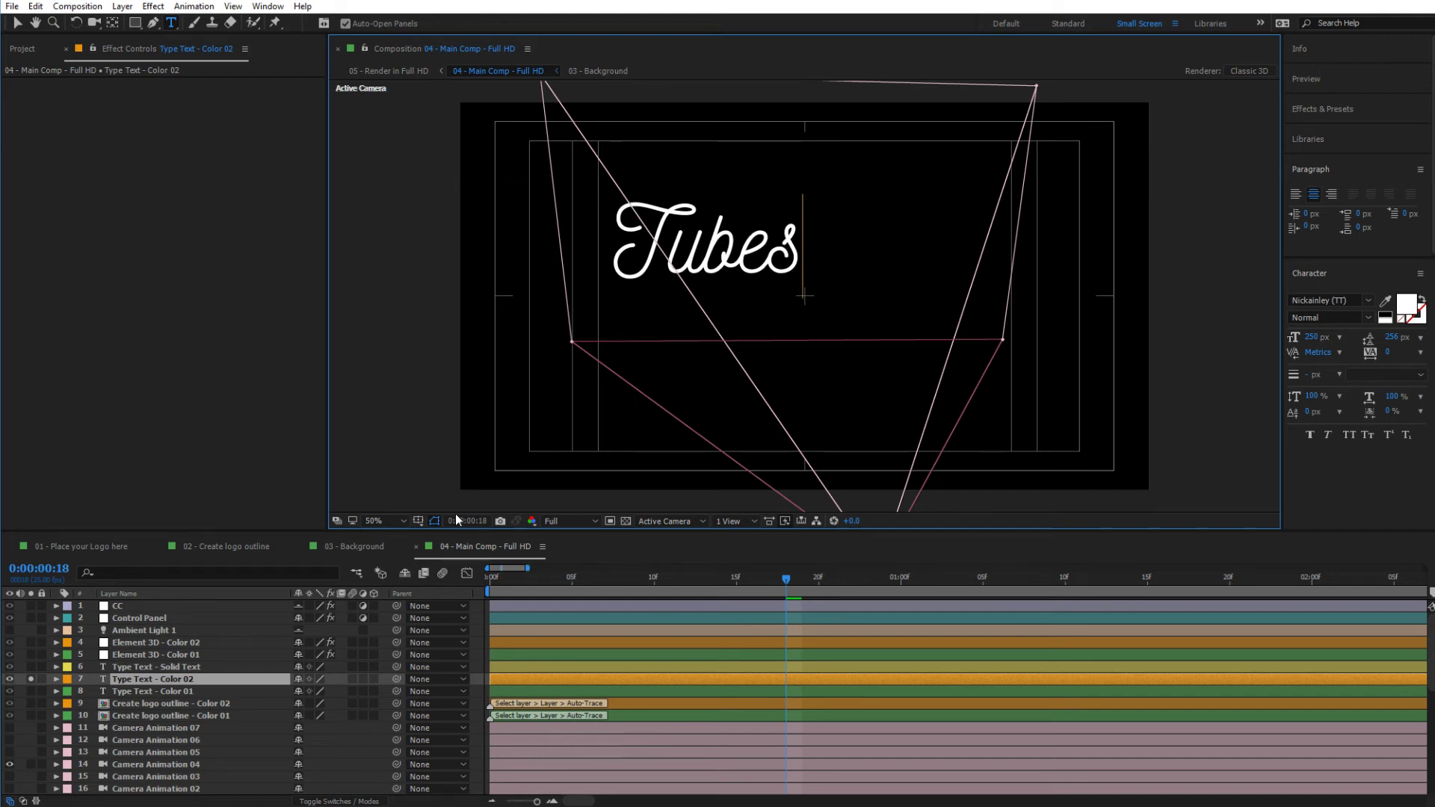
pyautogui.click(33, 679)
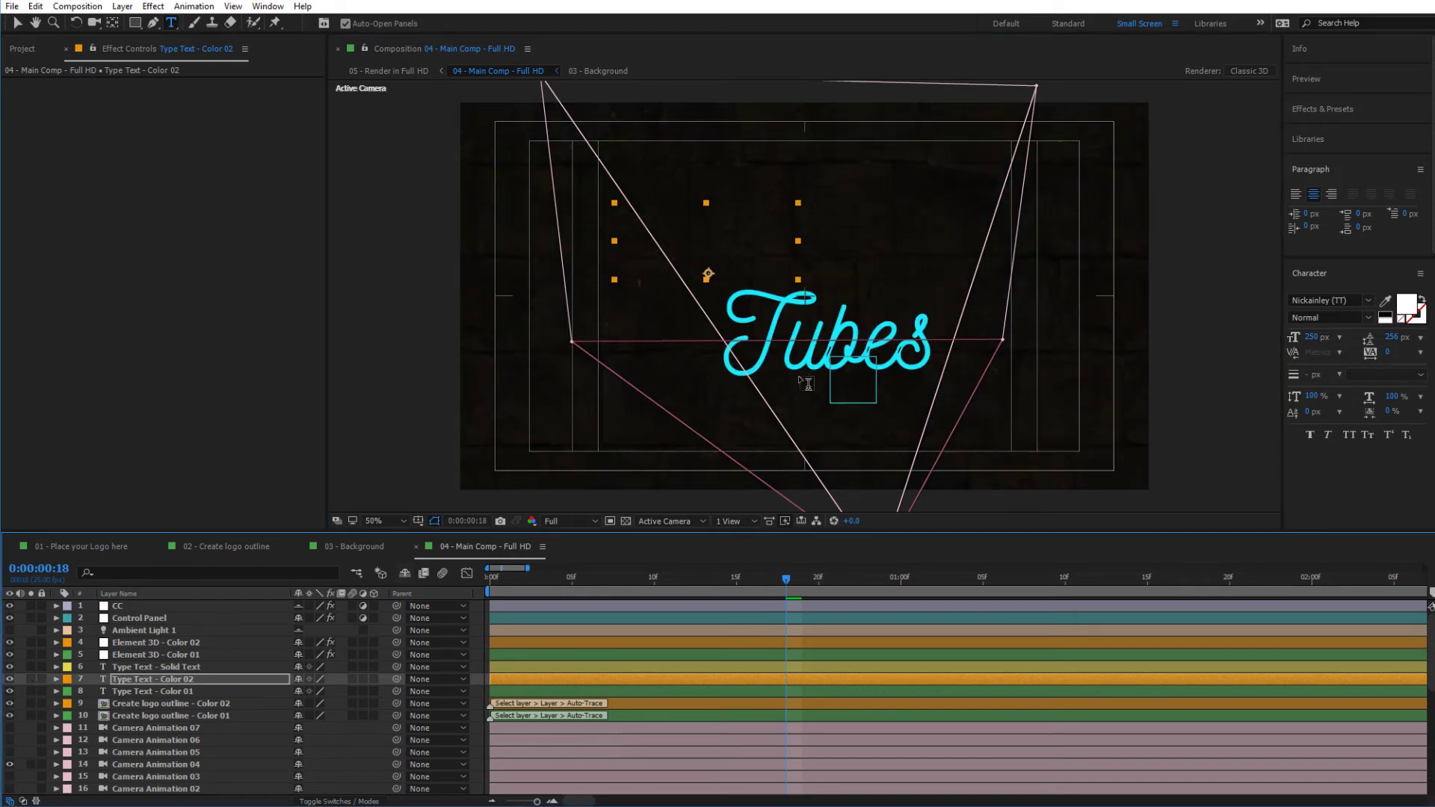
# Switch Element 3D - Color 02's Render Mode from Draft to Preview
pyautogui.click(135, 642)
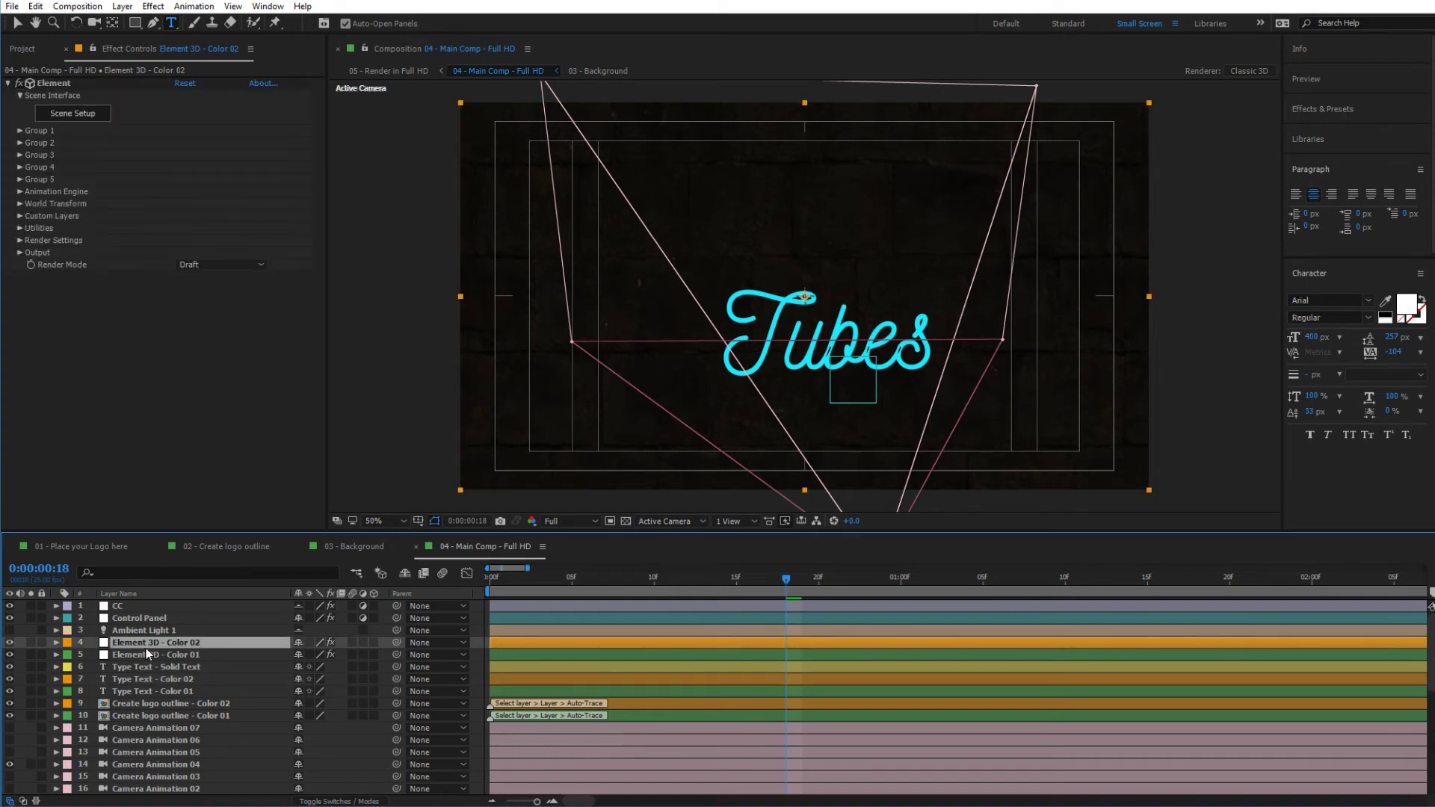
pyautogui.click(194, 266)
pyautogui.click(213, 290)
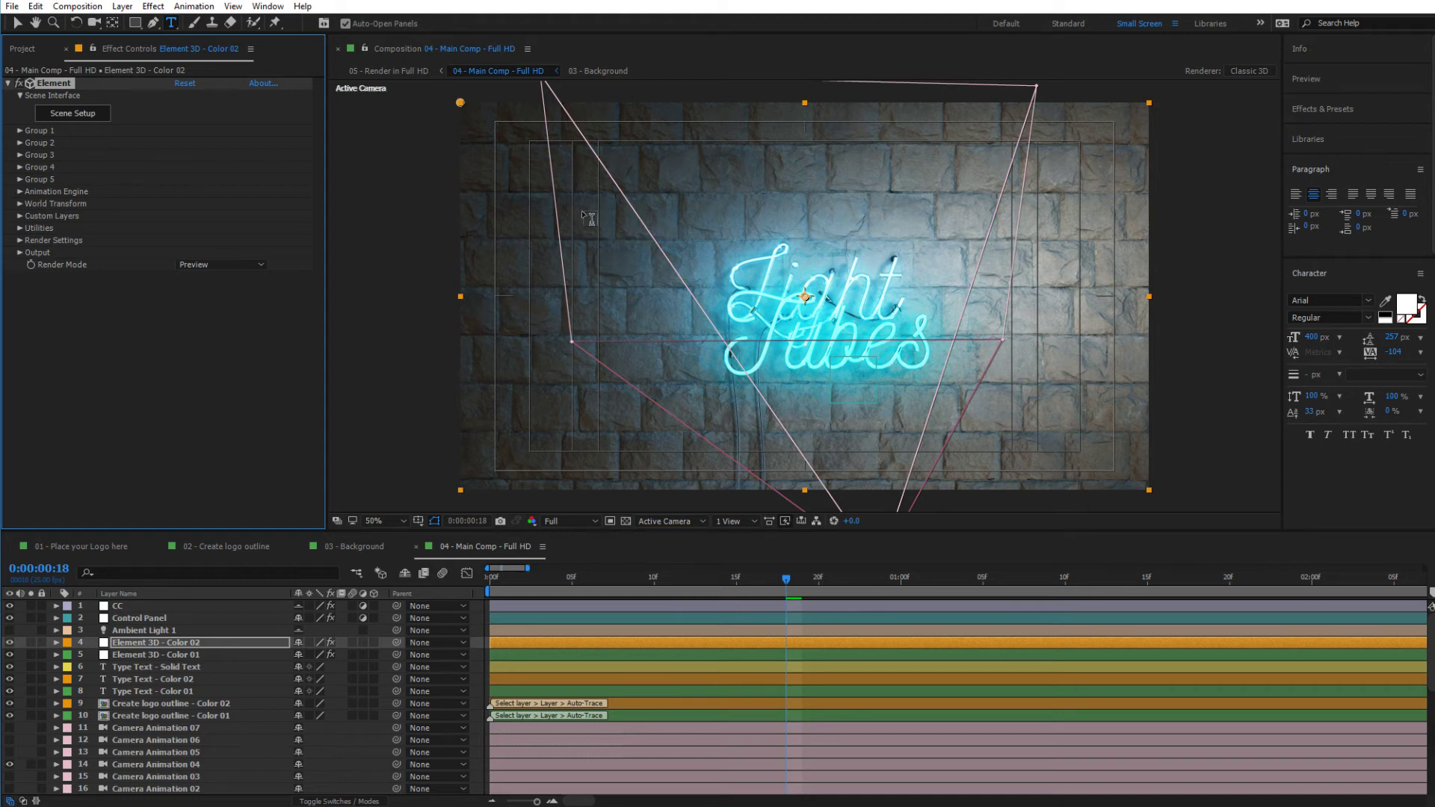
# In Element 3D Scene Setup, drag Tubes down and left beneath 'Light', then apply
pyautogui.click(87, 118)
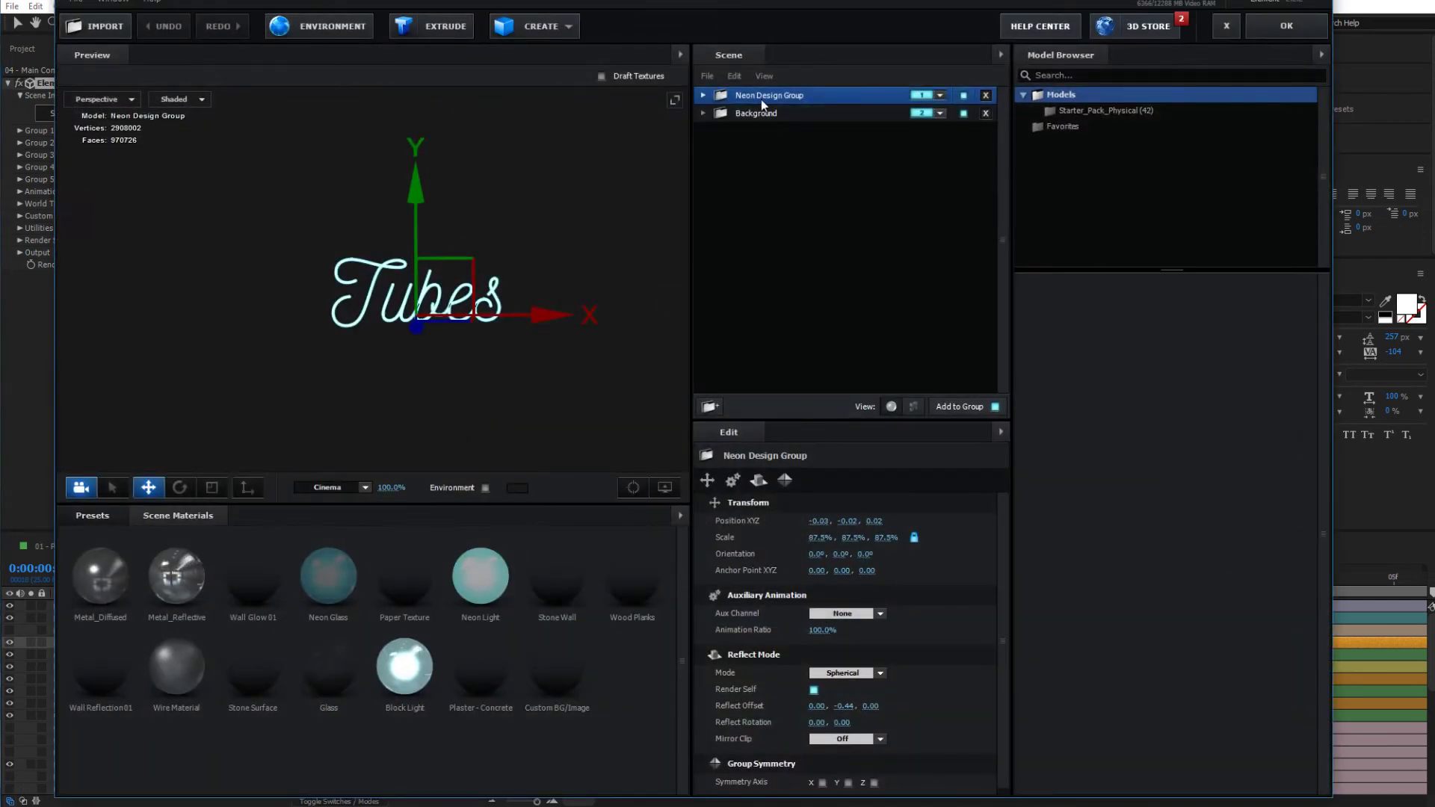
pyautogui.moveTo(422, 190); pyautogui.dragTo(423, 225)
pyautogui.moveTo(557, 359); pyautogui.dragTo(527, 361)
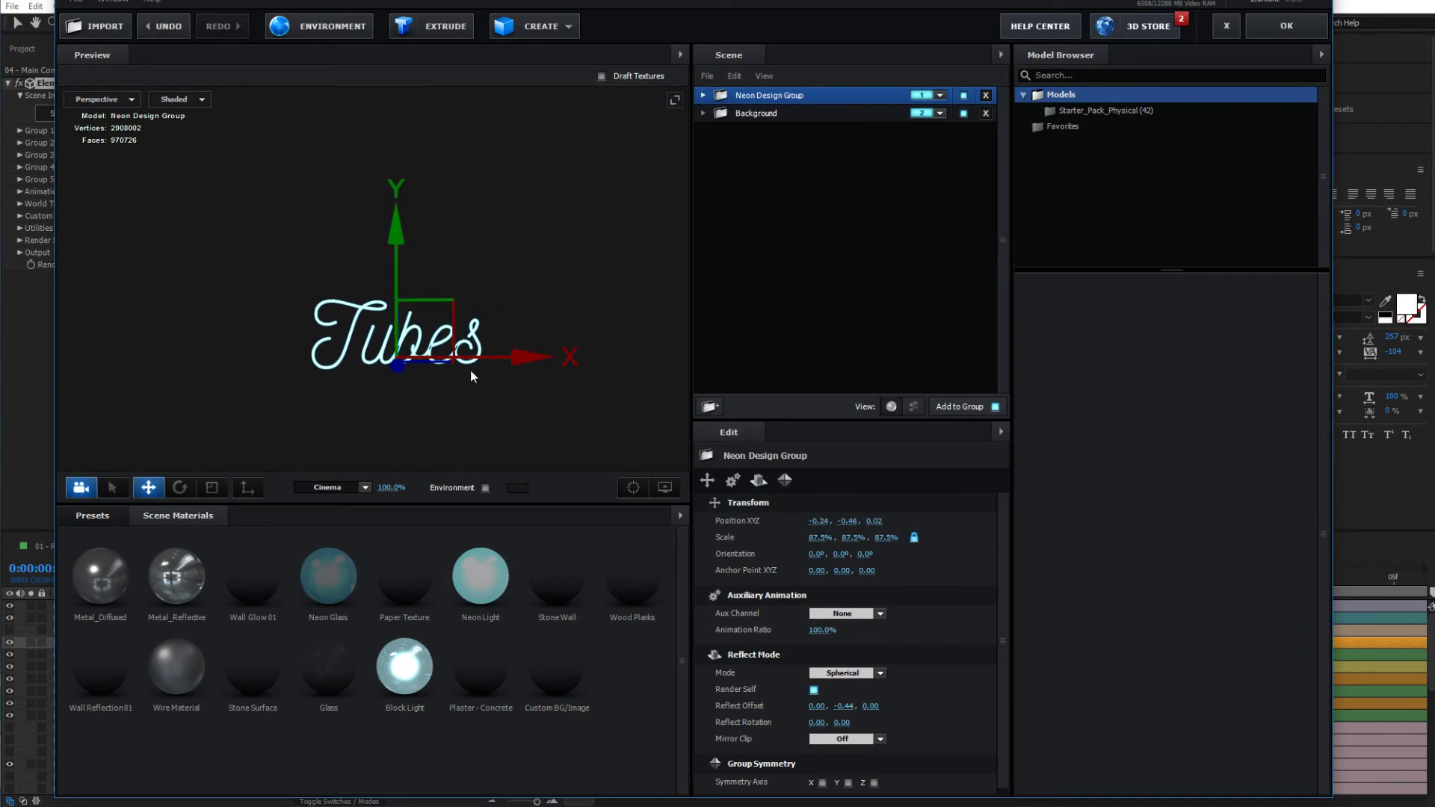
pyautogui.click(1274, 40)
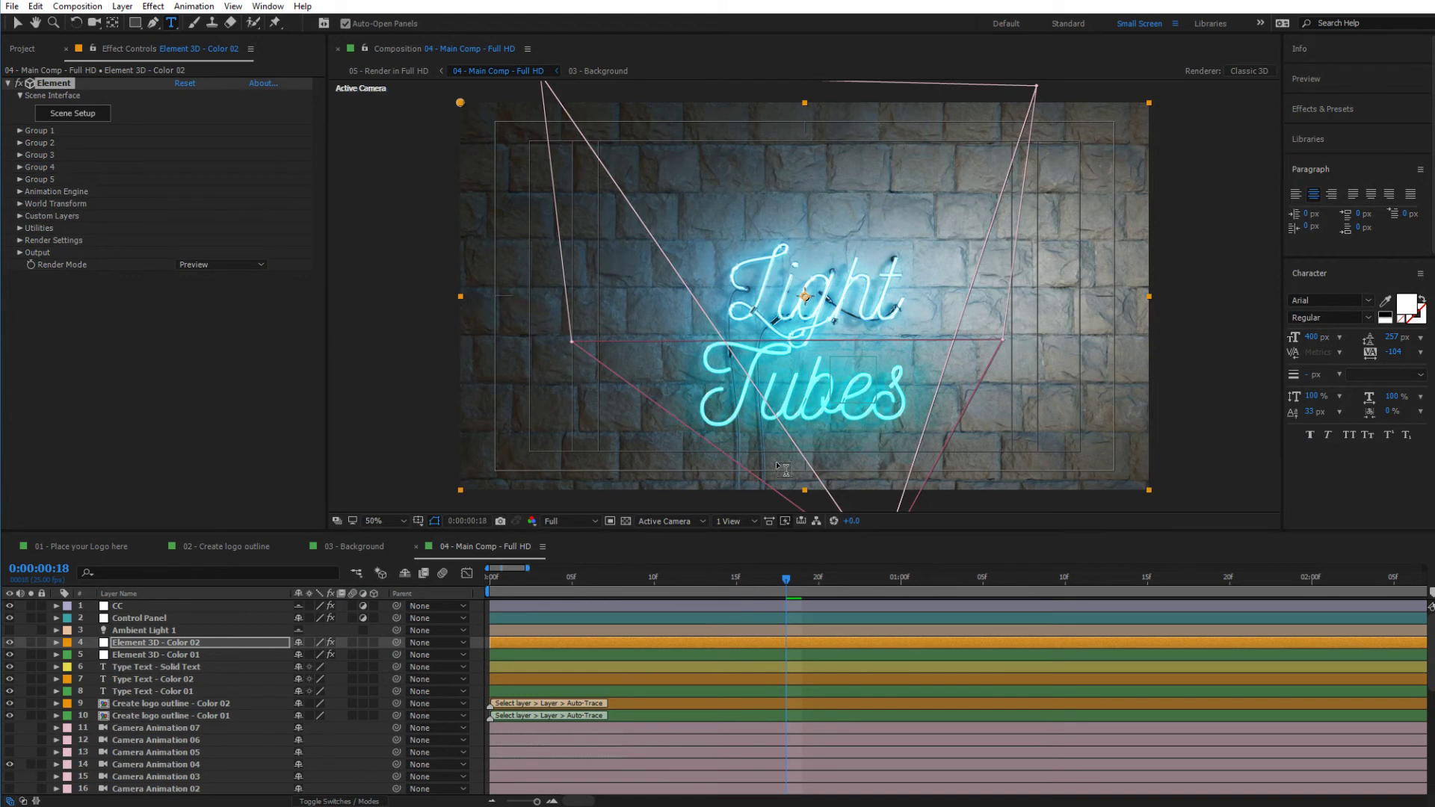
# In Scene Setup, change the Neon Glass material's diffuse colour to pink
pyautogui.click(95, 114)
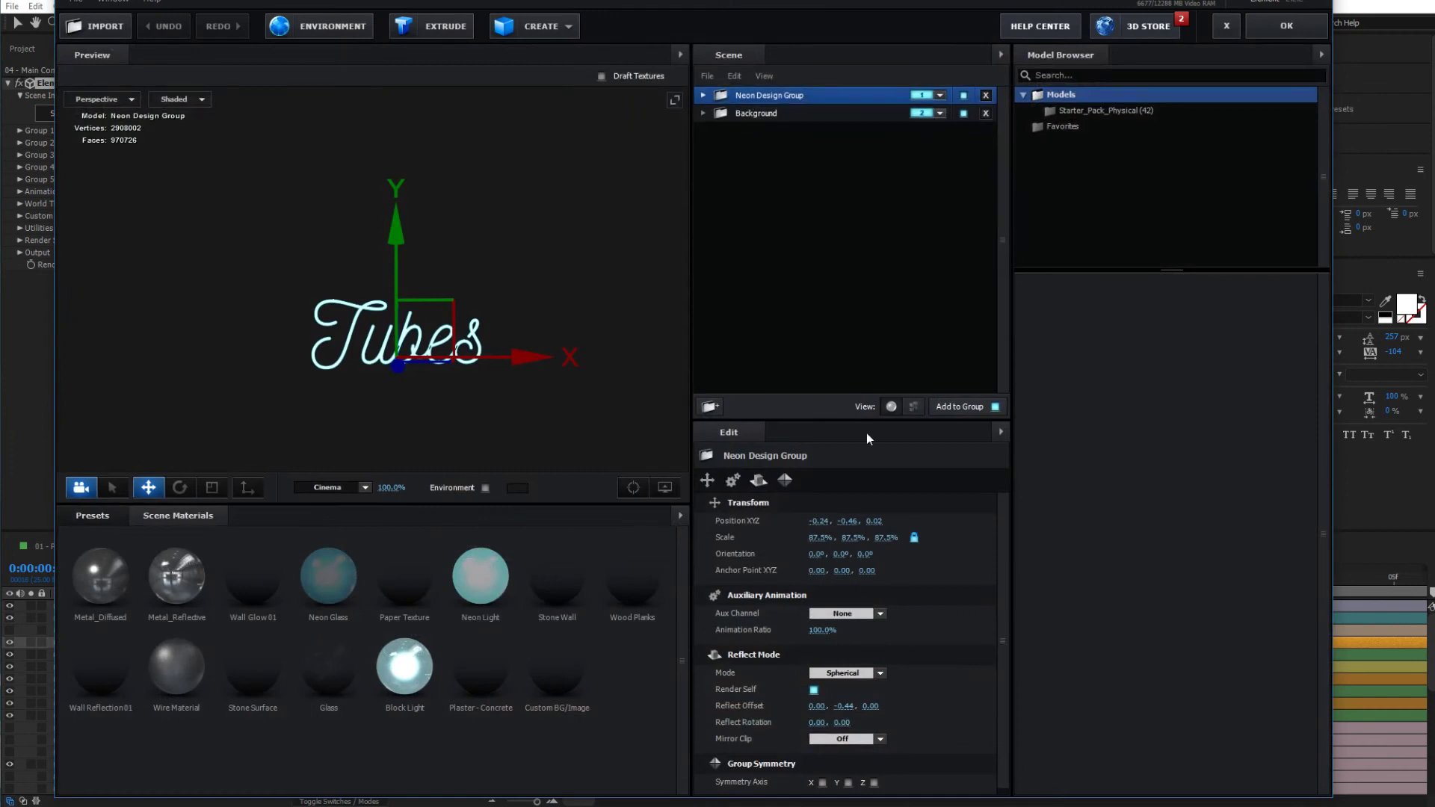
pyautogui.click(463, 577)
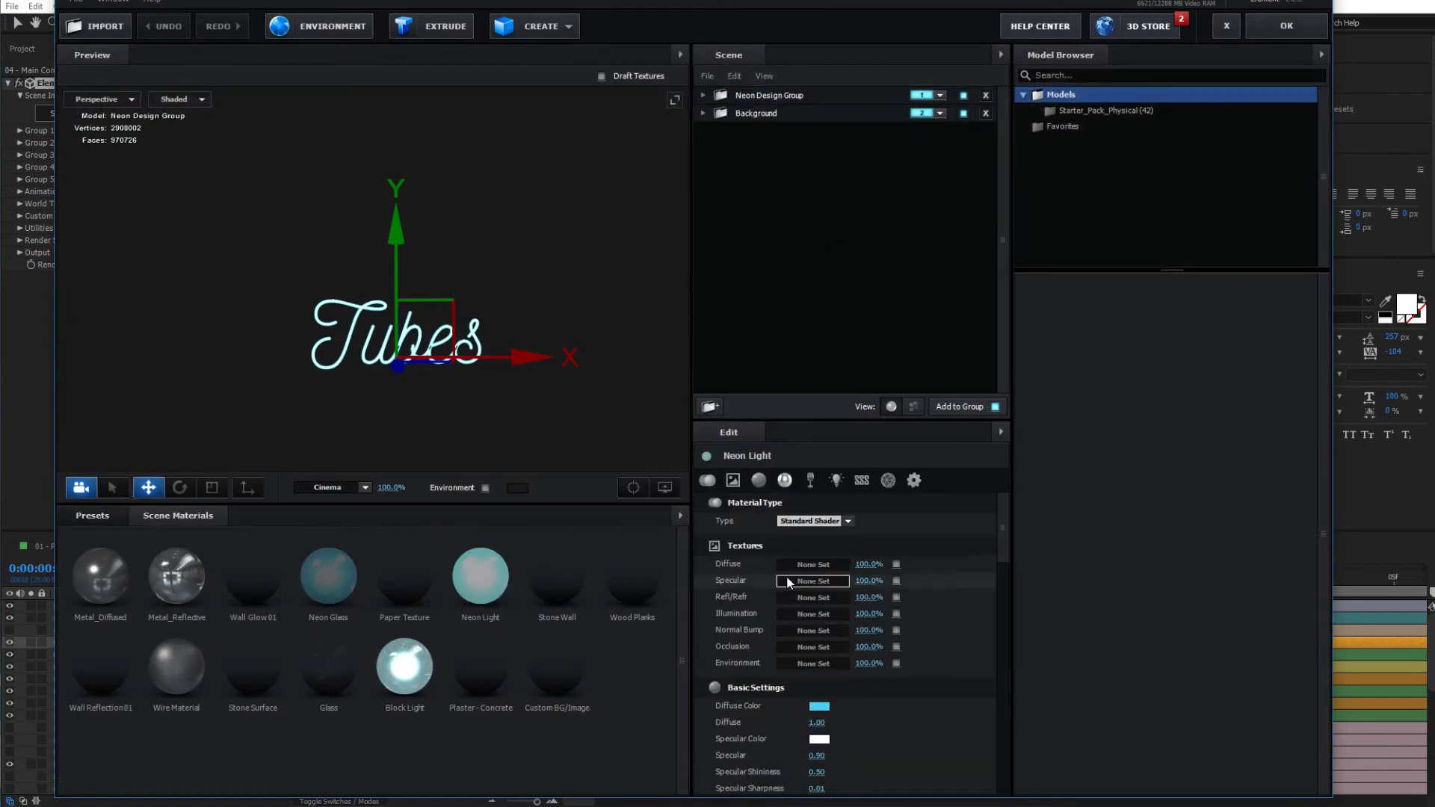
pyautogui.click(357, 587)
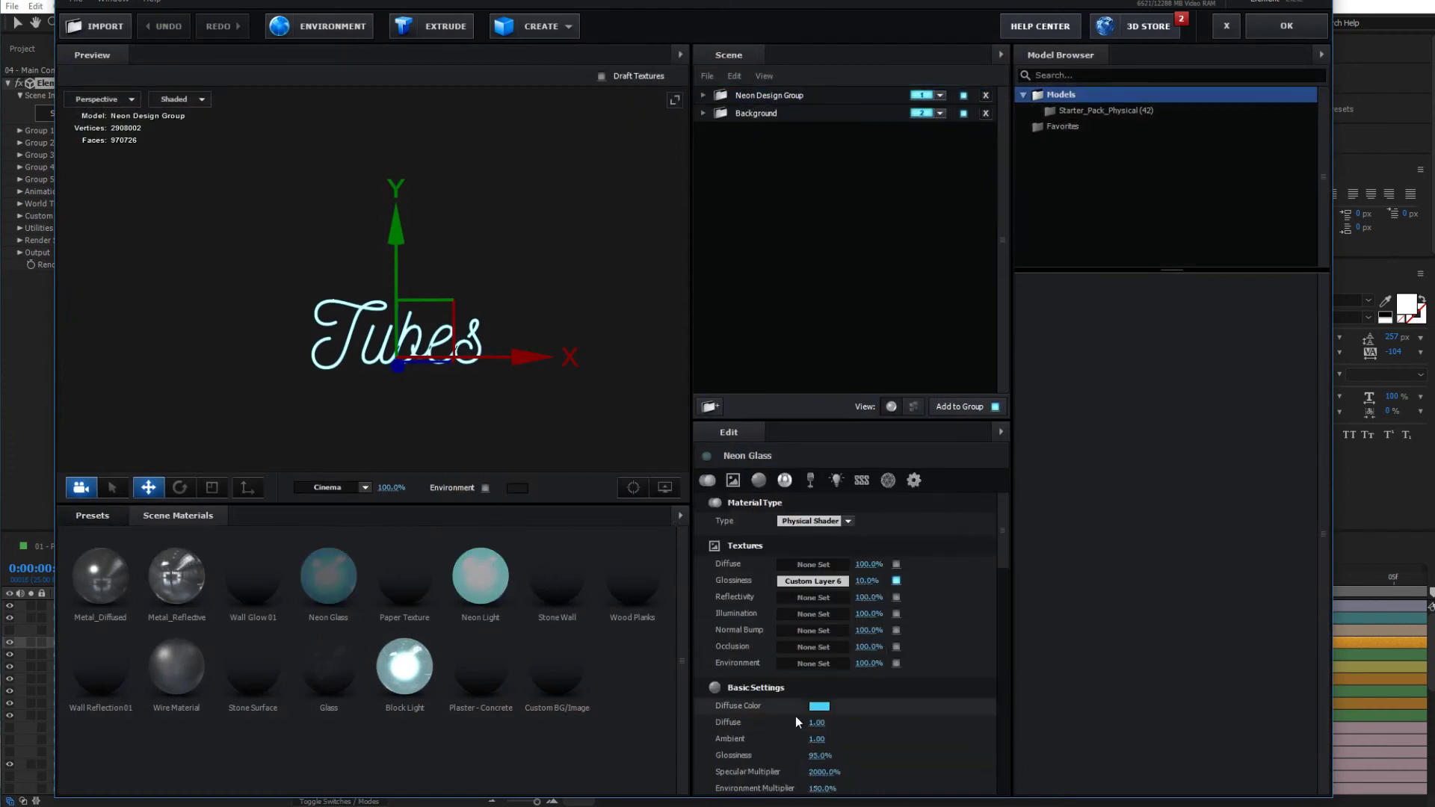
pyautogui.click(819, 705)
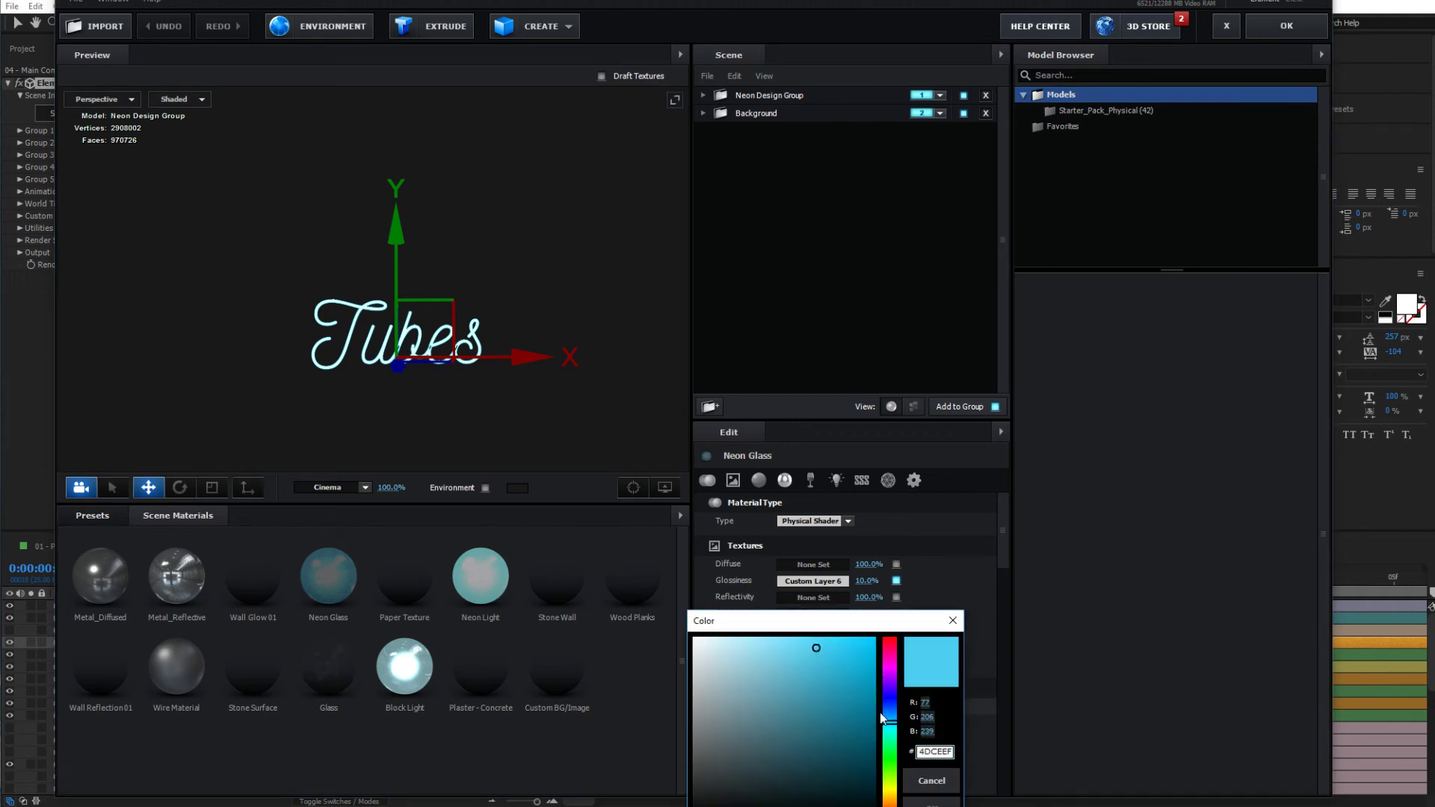
pyautogui.moveTo(885, 715); pyautogui.dragTo(878, 686)
pyautogui.moveTo(838, 630)
pyautogui.mouseDown()
pyautogui.moveTo(821, 533)
pyautogui.moveTo(874, 552)
pyautogui.mouseUp()
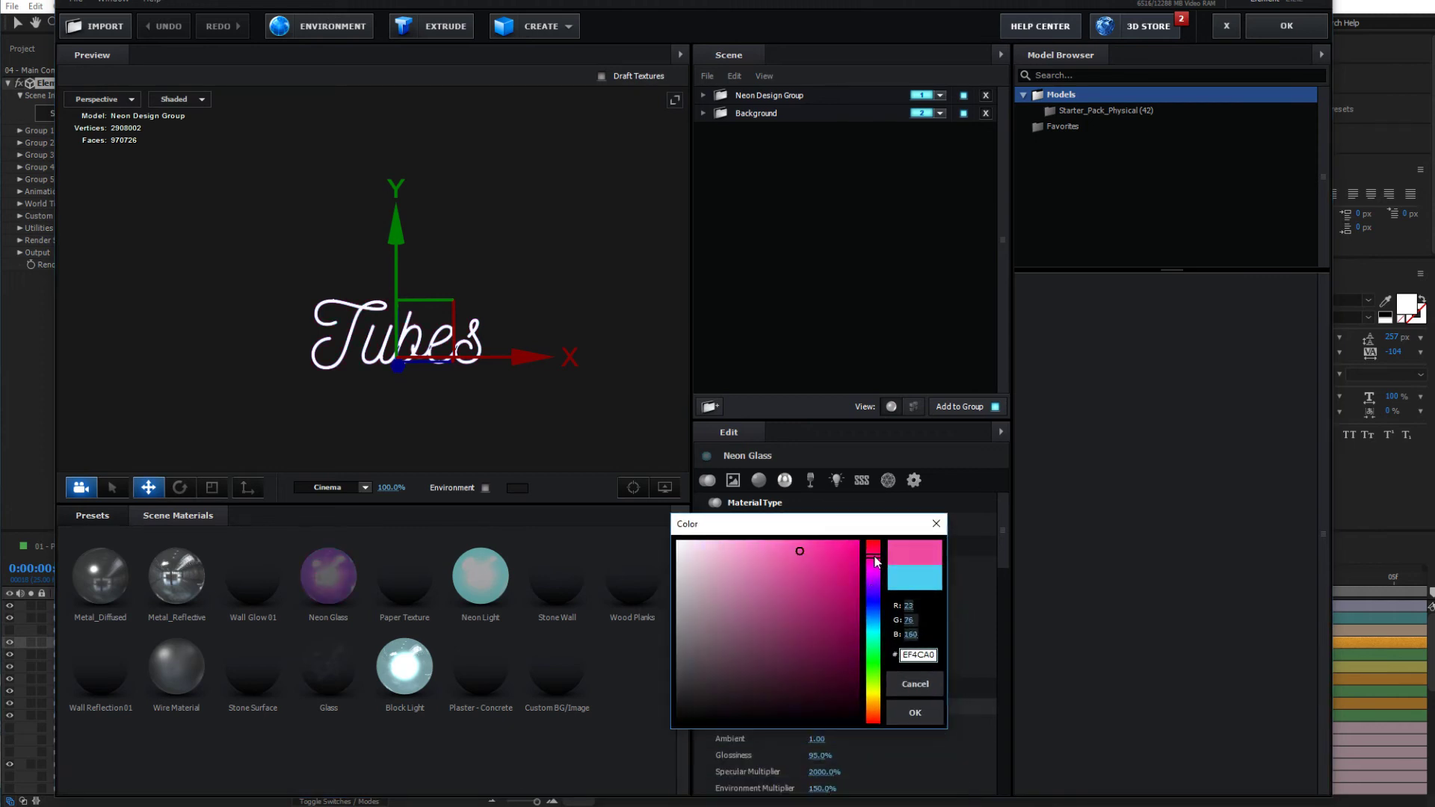
pyautogui.click(914, 712)
# Set the Neon Light material's diffuse colour to pink EF4CDD and apply the scene
pyautogui.click(481, 575)
pyautogui.click(819, 705)
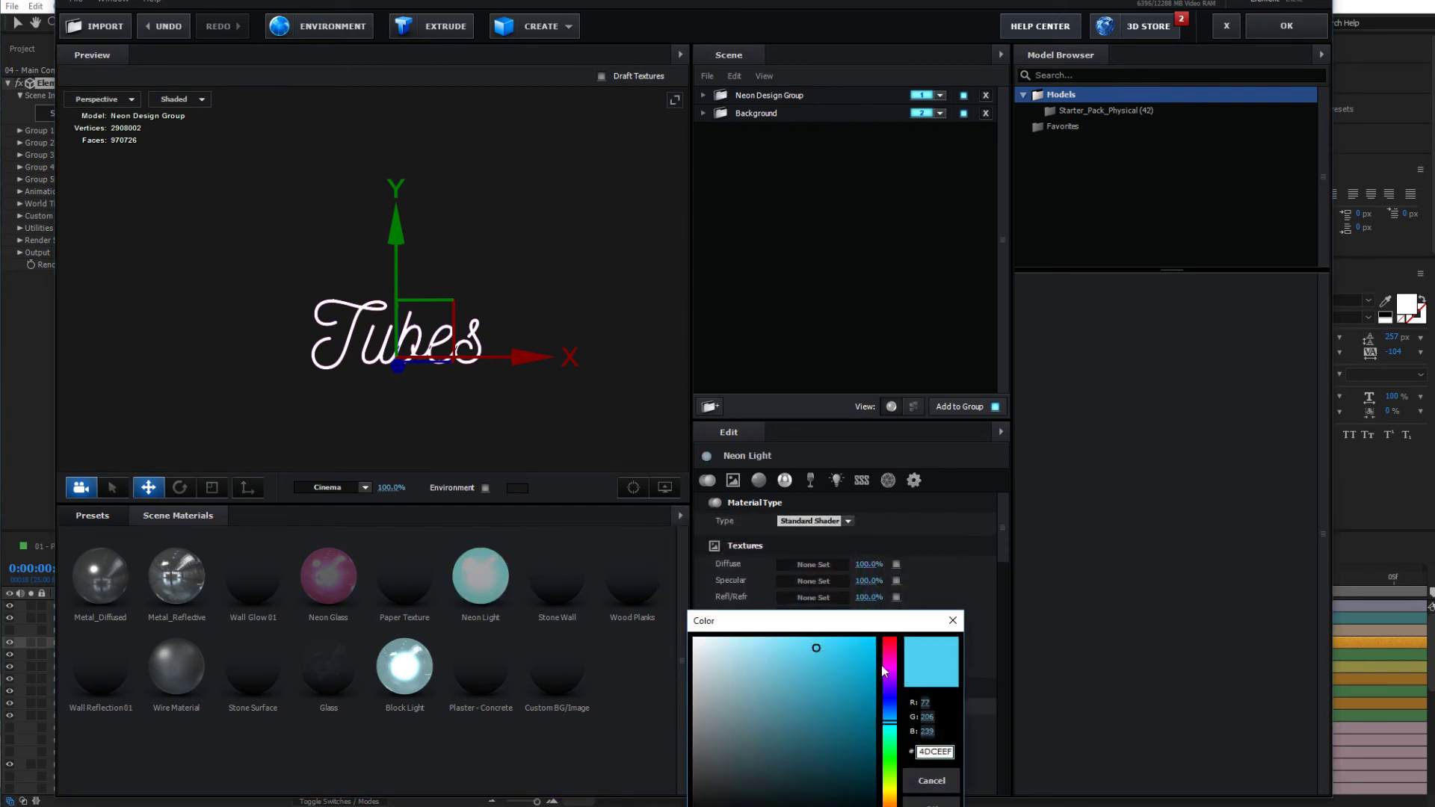
pyautogui.moveTo(889, 672); pyautogui.dragTo(891, 658)
pyautogui.click(941, 803)
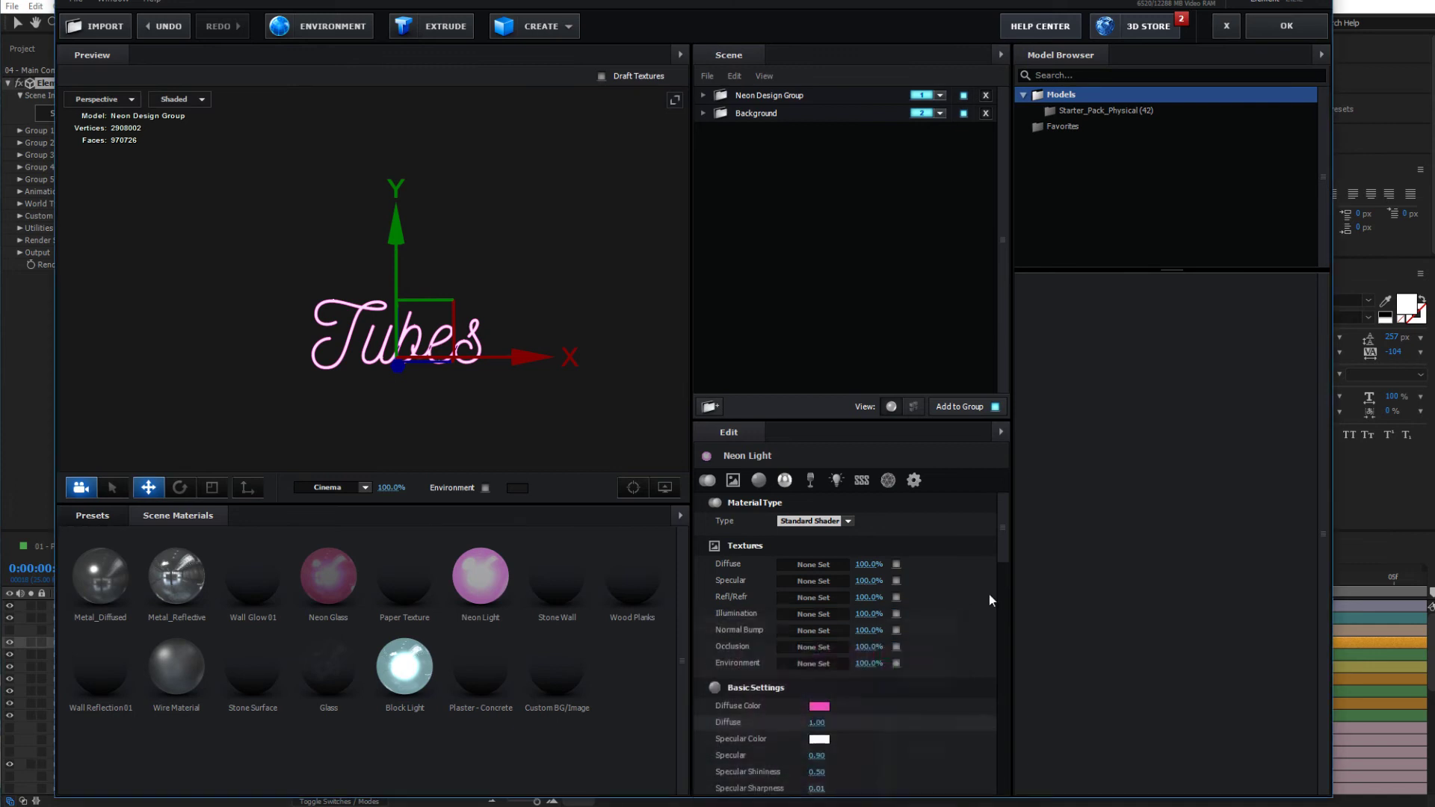
pyautogui.click(1271, 26)
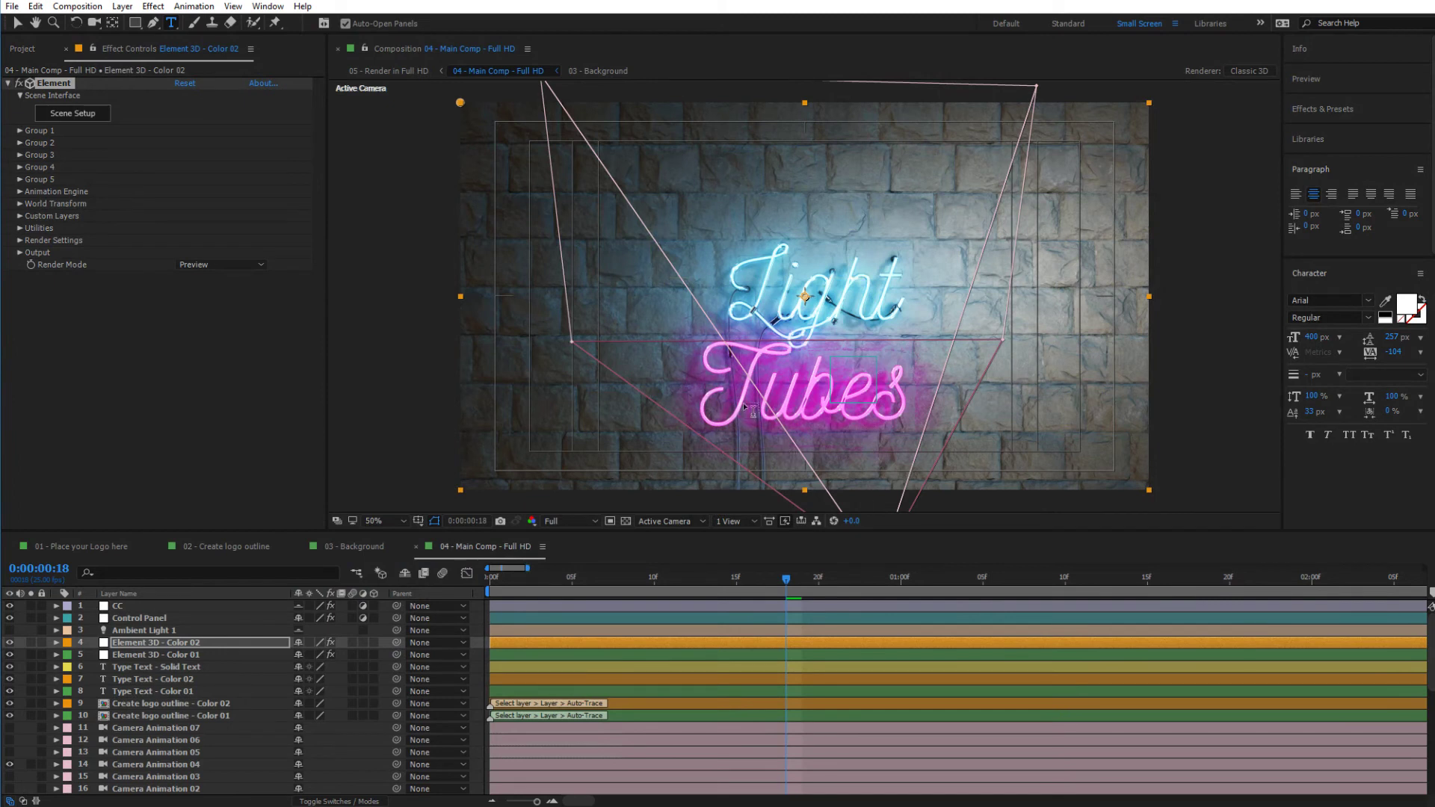
# Turn off the Plaster - Concrete background layer, keeping Stone Wall - Bricks, and apply
pyautogui.click(46, 118)
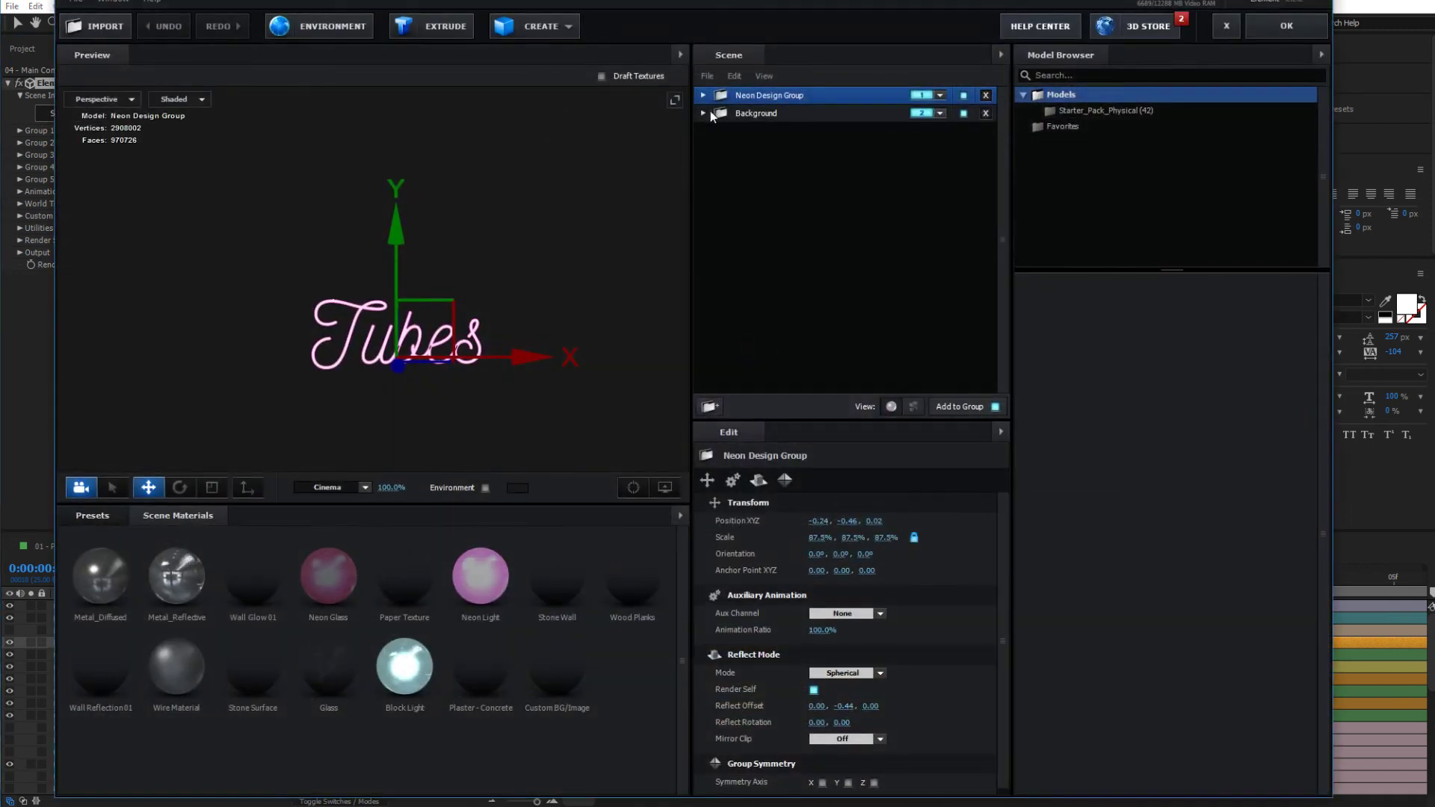
pyautogui.click(703, 113)
pyautogui.click(755, 117)
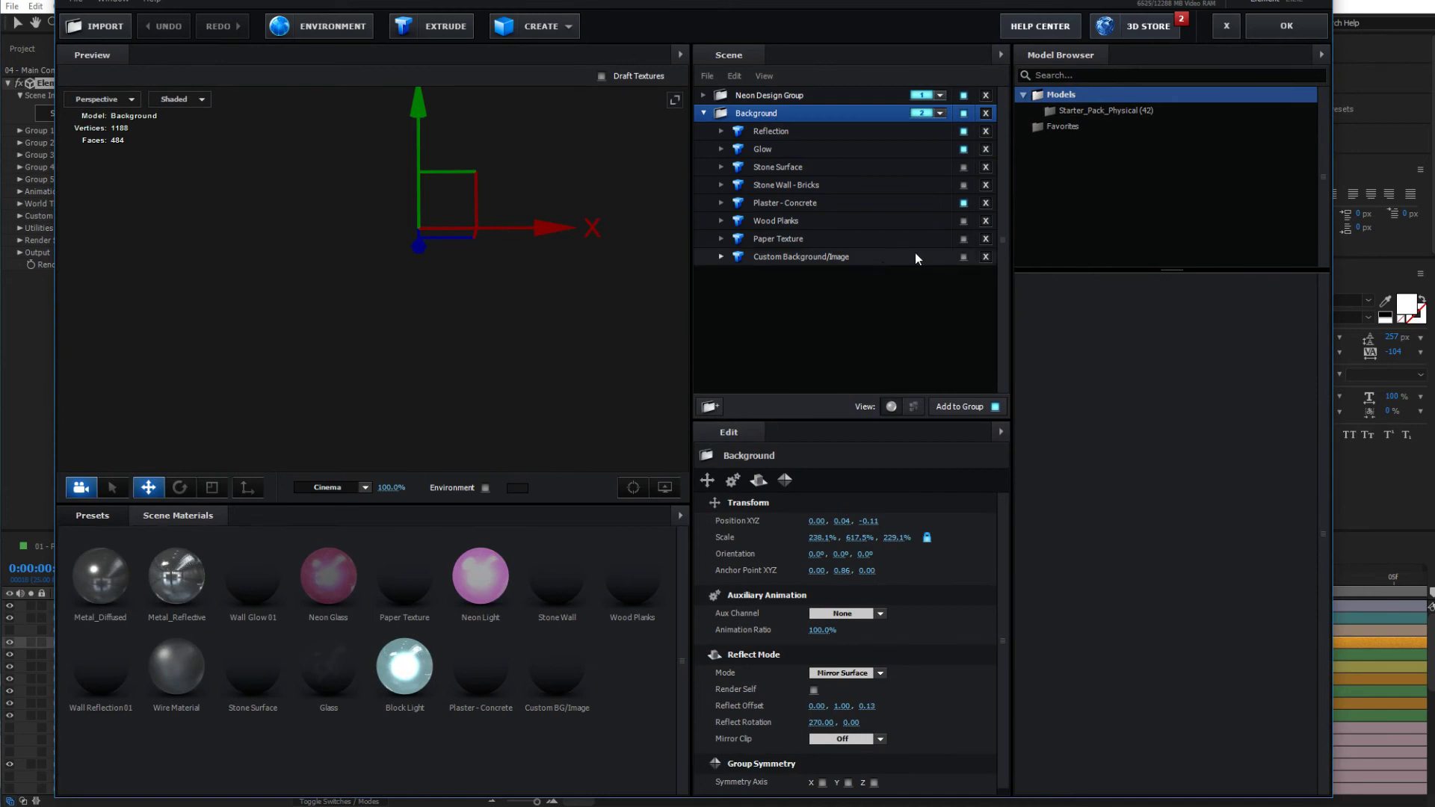
pyautogui.click(964, 203)
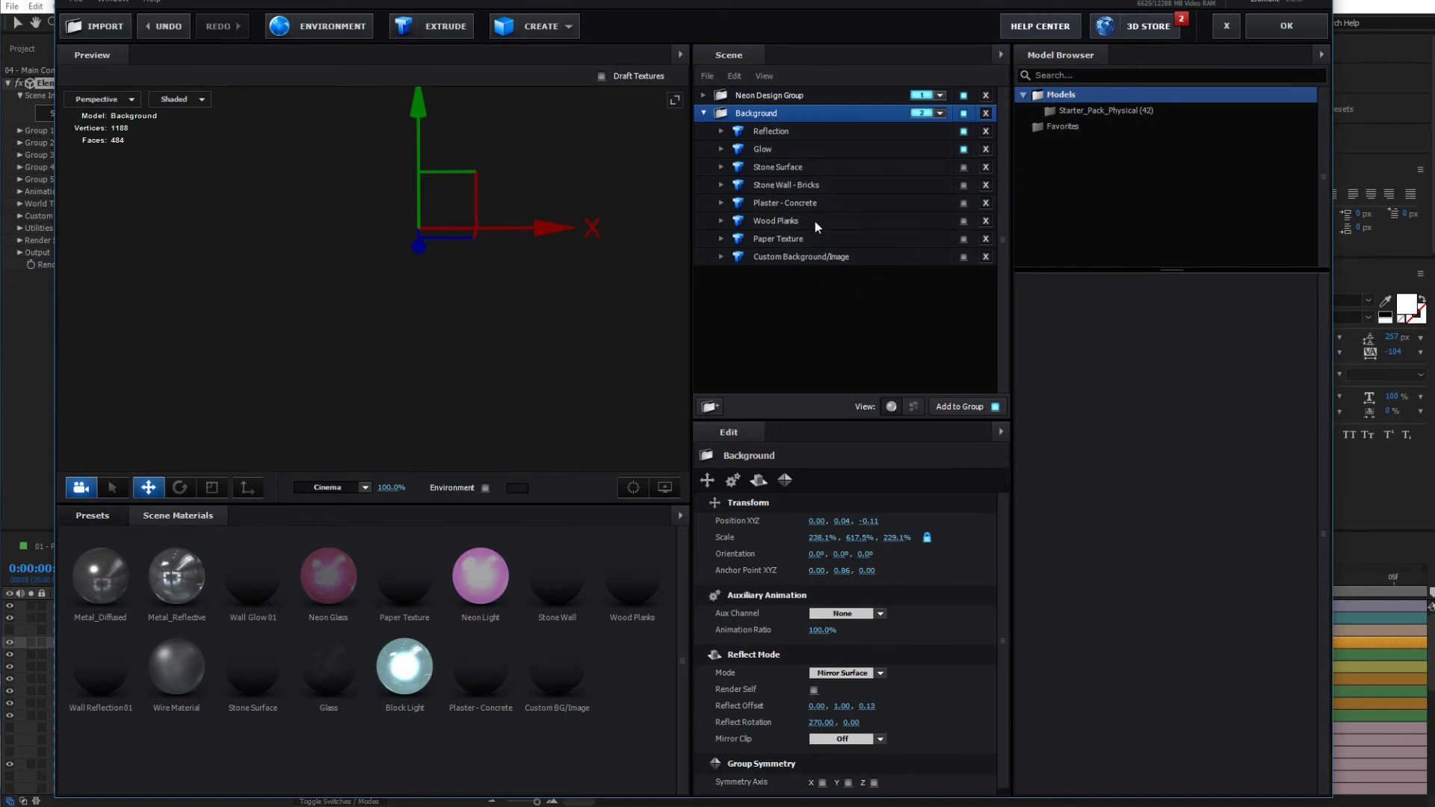
pyautogui.click(822, 184)
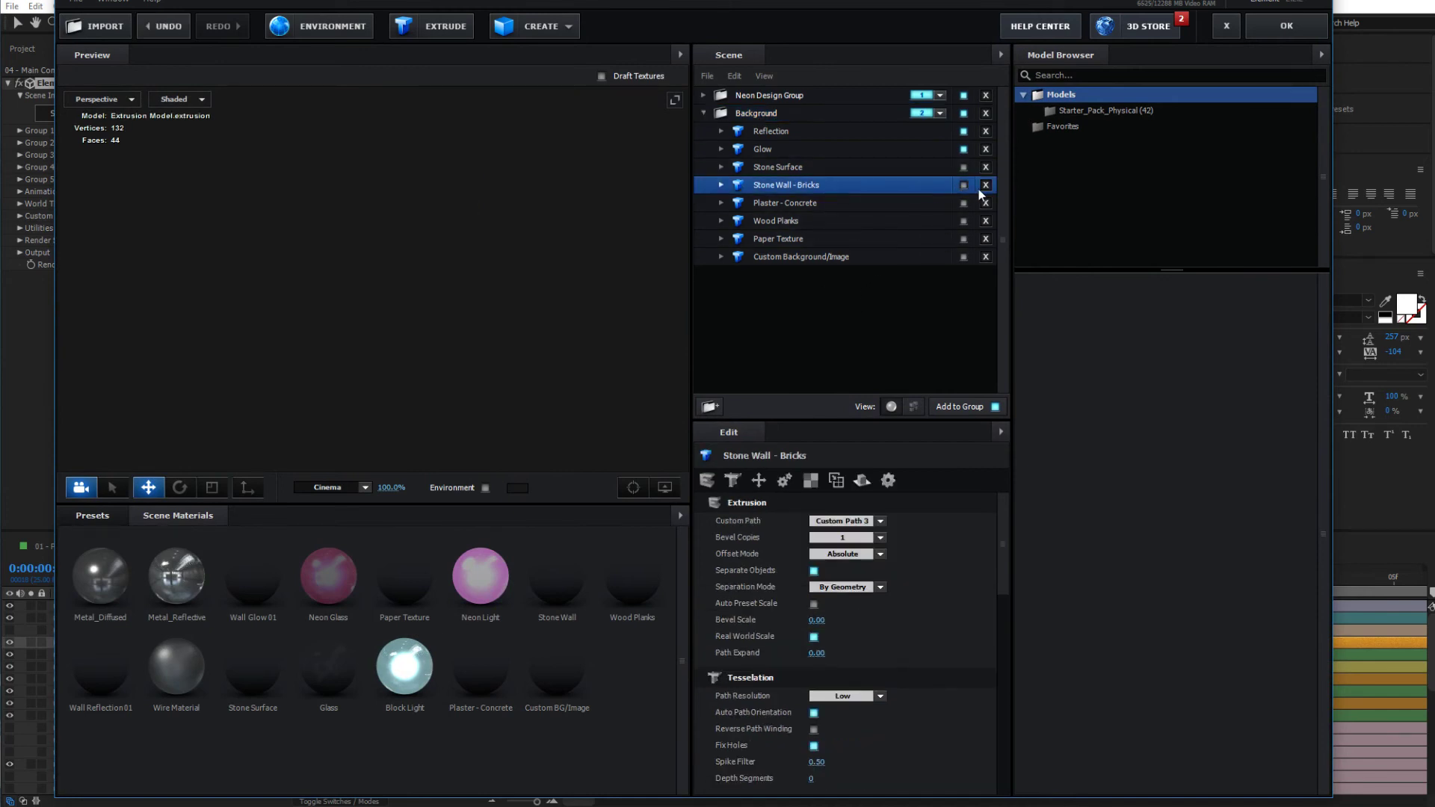
pyautogui.click(1271, 33)
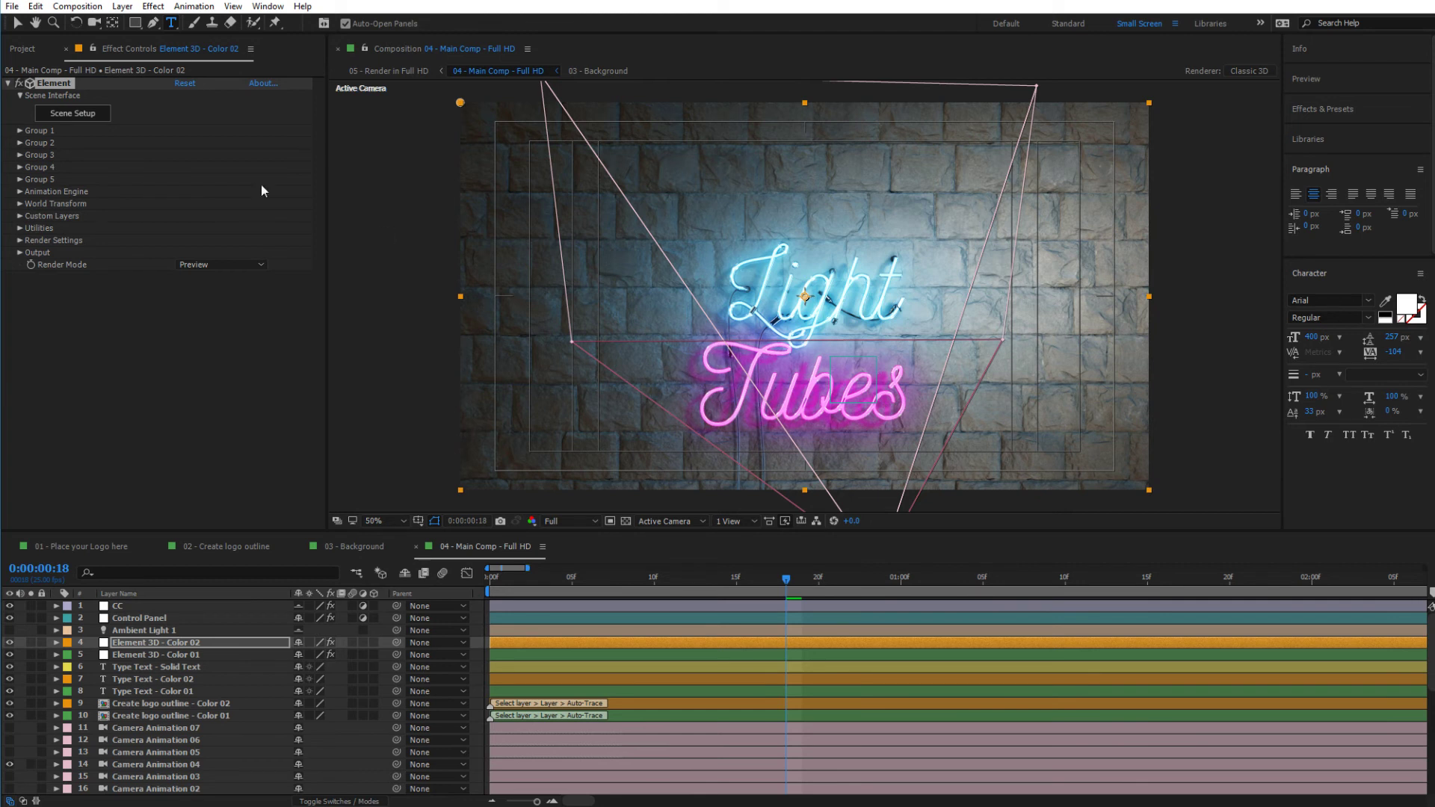
# In Scene Setup, expand Neon Design Group > Neon Tube Connections and enable the Neon Connection fitting
pyautogui.click(98, 120)
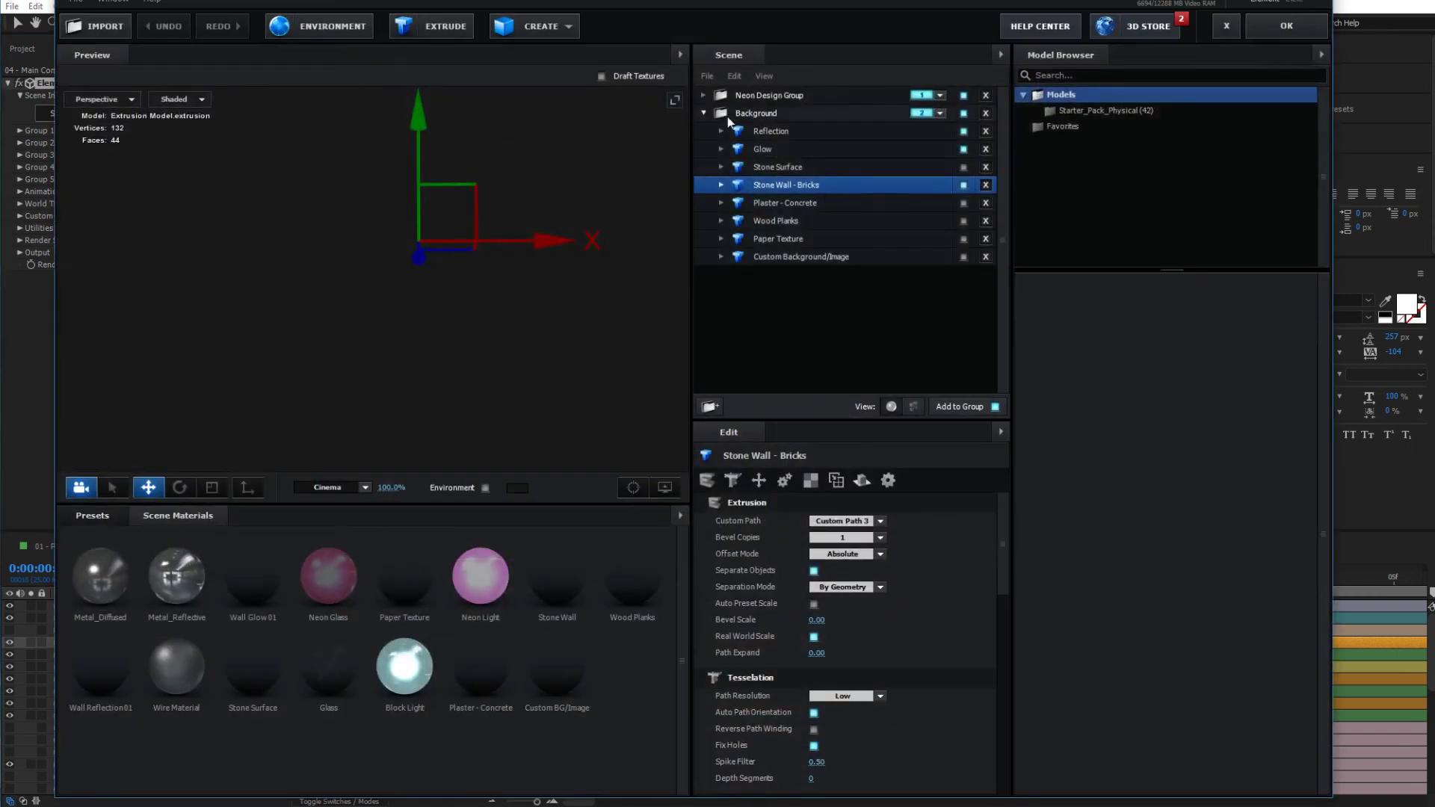
pyautogui.click(703, 113)
pyautogui.click(703, 96)
pyautogui.click(777, 153)
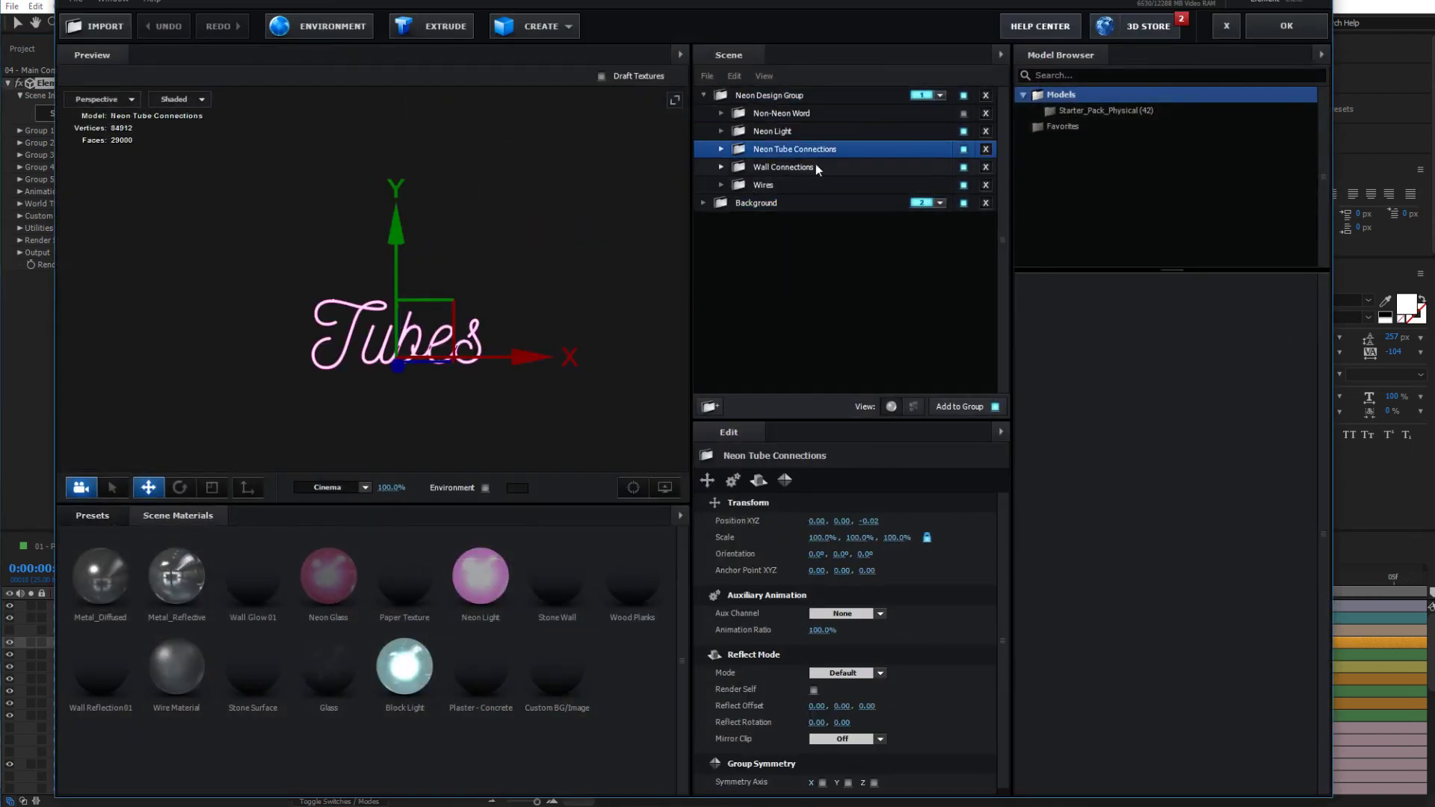
pyautogui.moveTo(329, 395)
pyautogui.mouseDown()
pyautogui.moveTo(314, 361)
pyautogui.moveTo(337, 394)
pyautogui.mouseUp()
pyautogui.scroll(3, 337, 394)
pyautogui.click(720, 150)
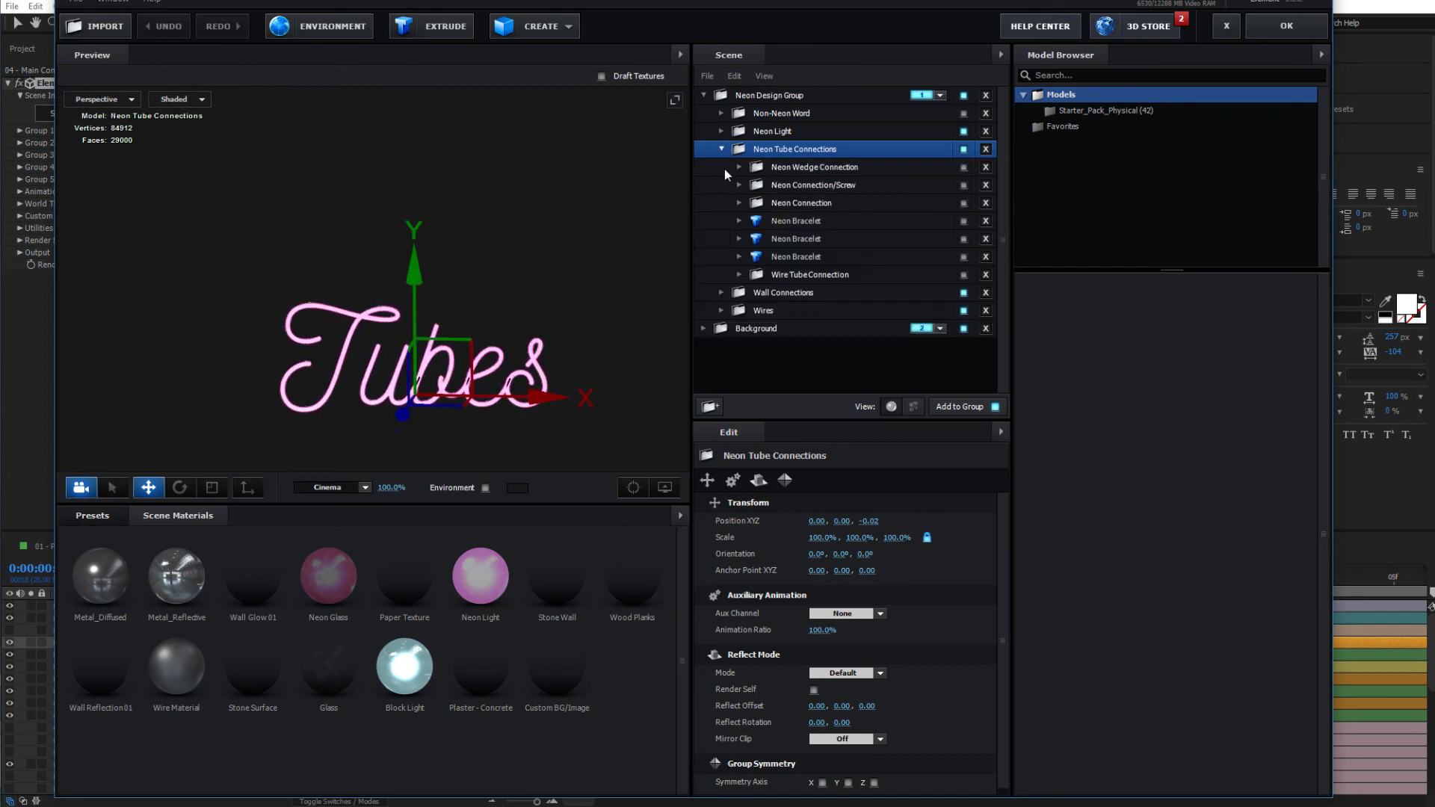
pyautogui.click(844, 203)
pyautogui.click(963, 202)
# Move the fitting along Tubes, duplicate it with Ctrl+D, and place Copy 3 at -1.08, -0.36, -0.03
pyautogui.scroll(3, 378, 350)
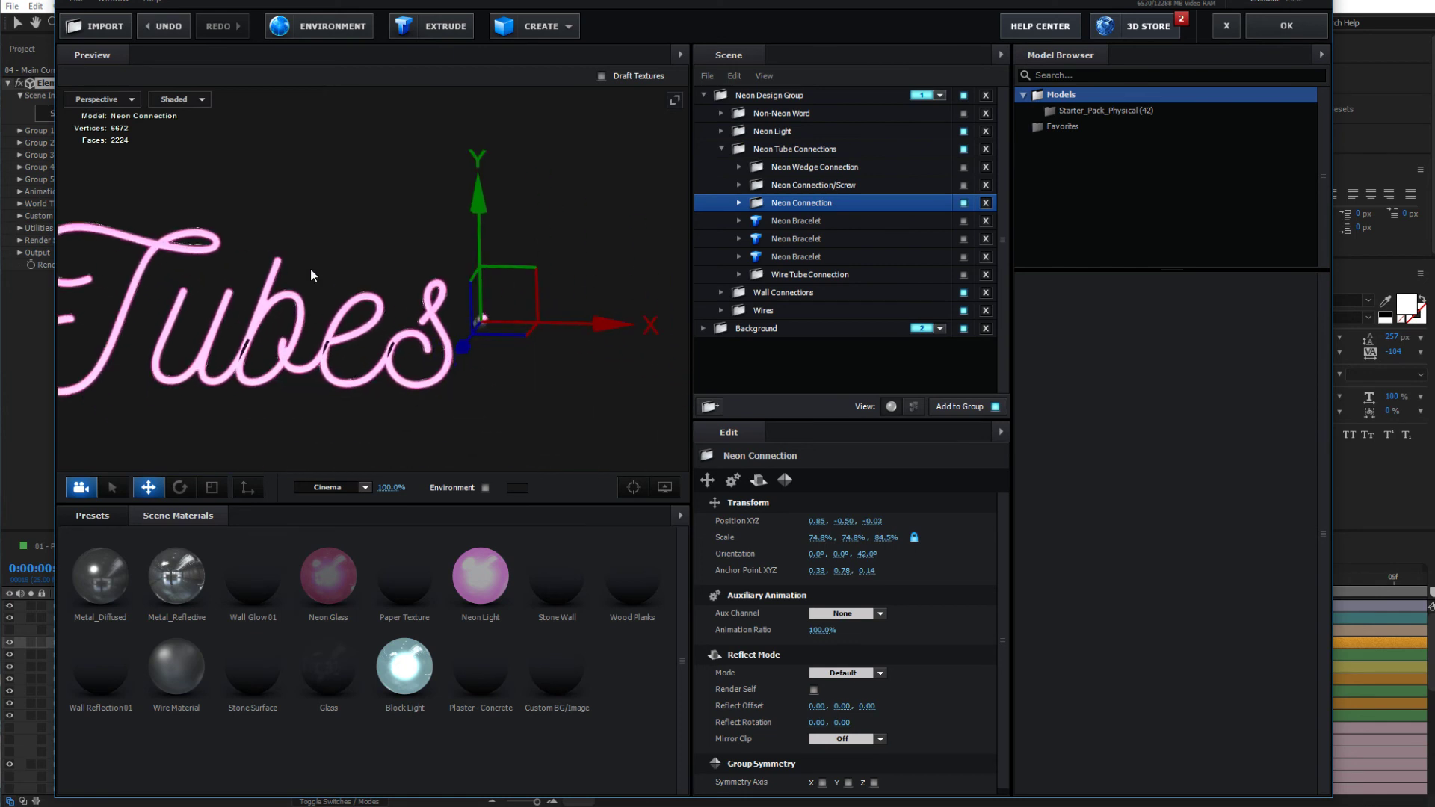
pyautogui.moveTo(458, 308); pyautogui.dragTo(219, 285)
pyautogui.hotkey('ctrl', 'd')
pyautogui.hotkey('ctrl', 'd')
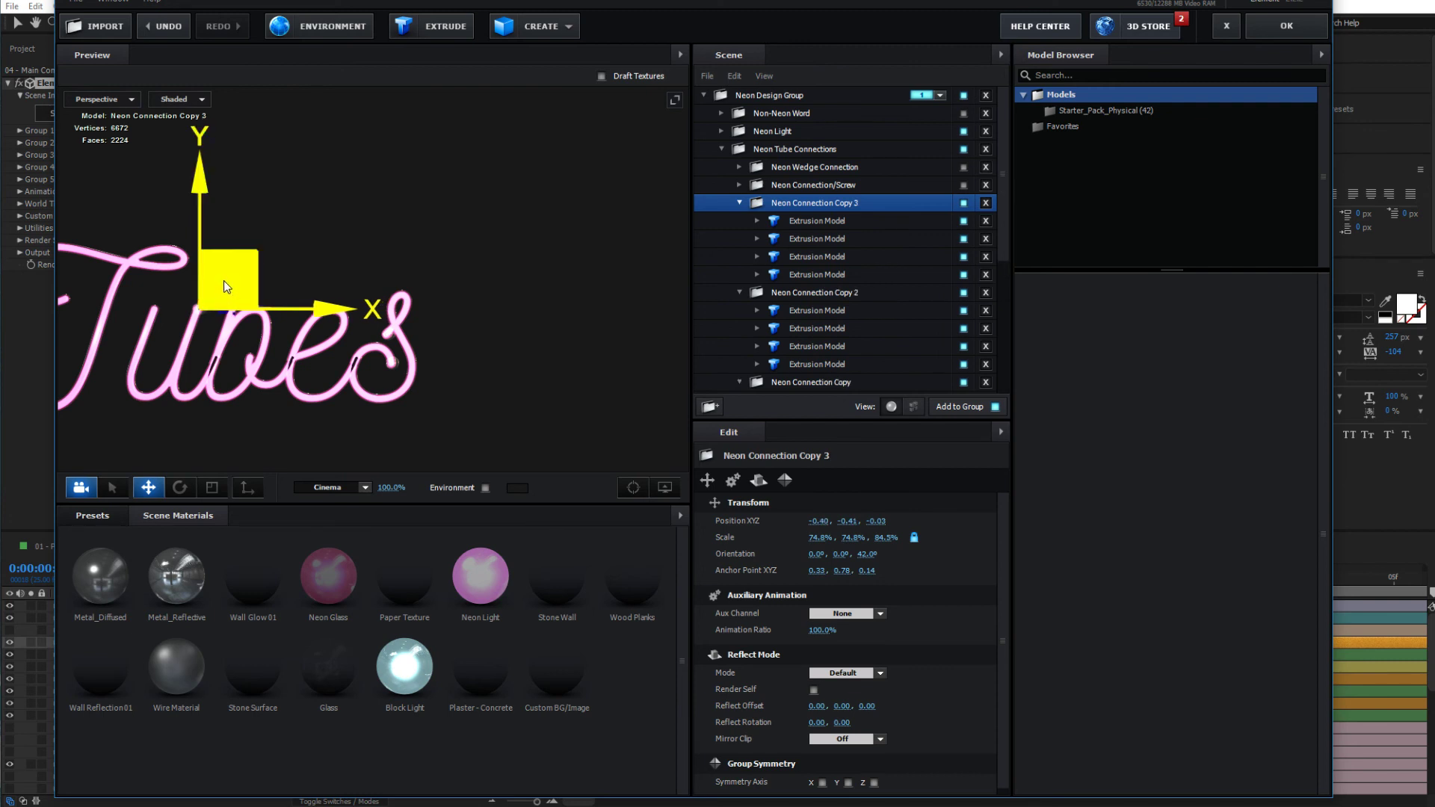
pyautogui.moveTo(188, 284); pyautogui.dragTo(434, 355)
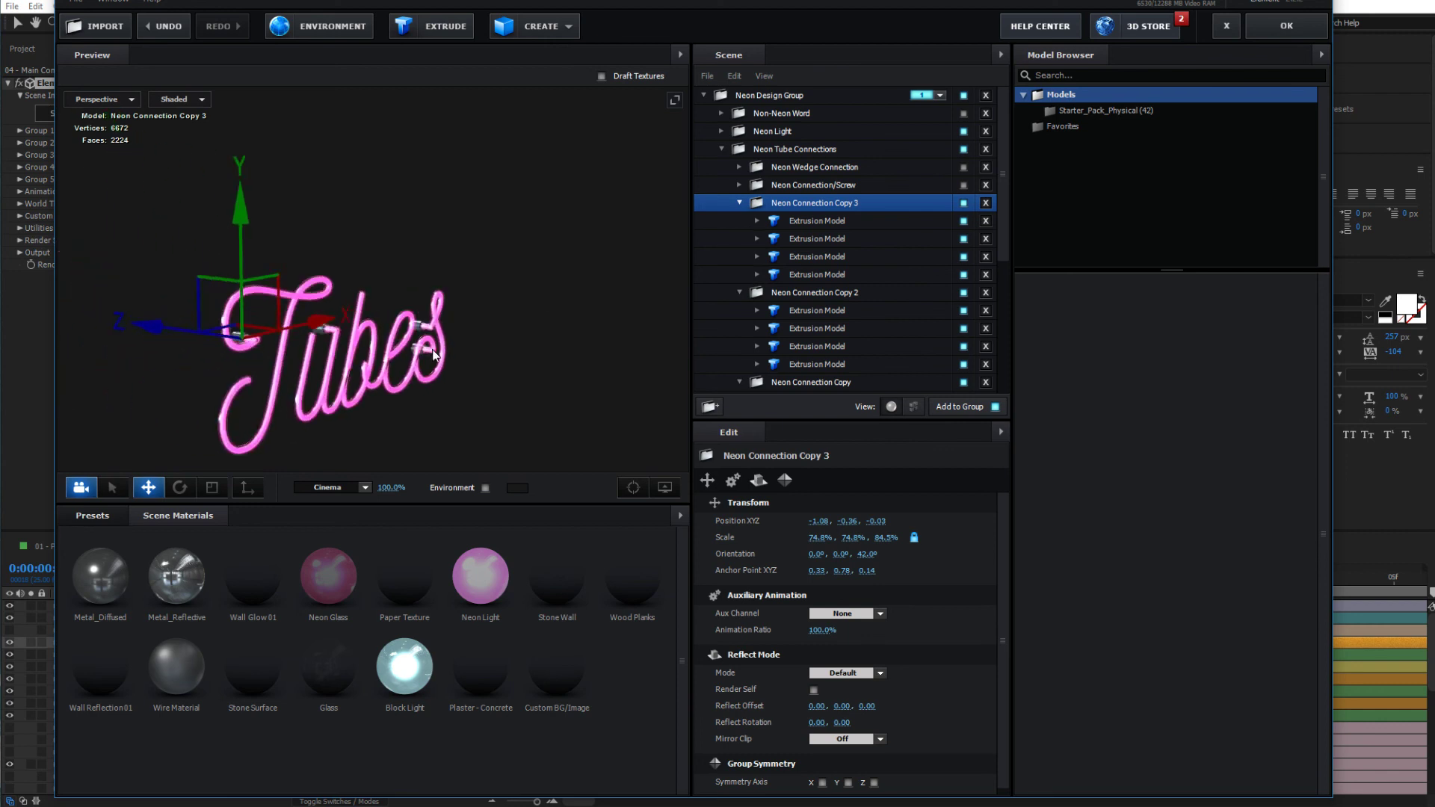
# Apply the Element 3D changes and hide the Camera Animation 01 layer in 04 - Main Comp
pyautogui.click(1261, 33)
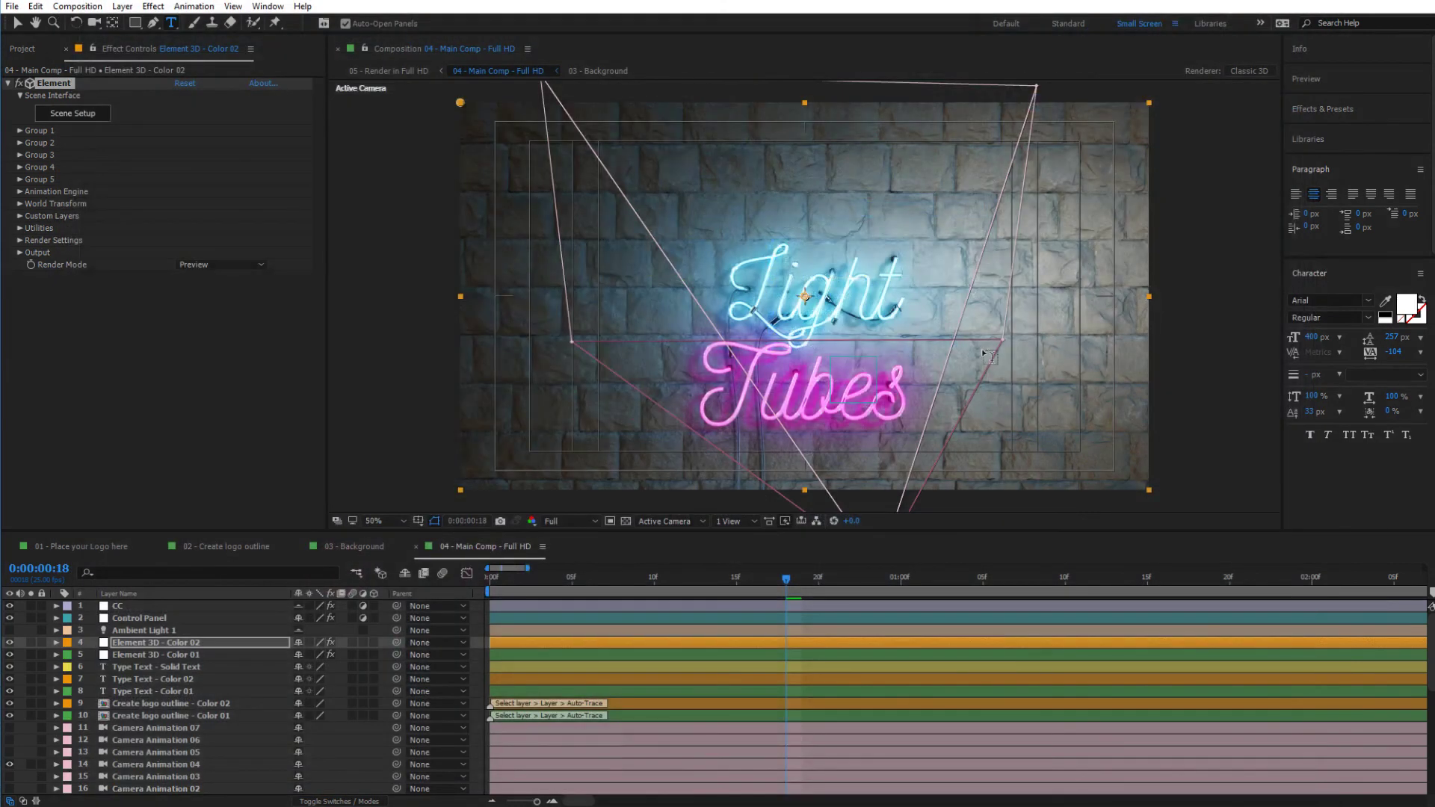
pyautogui.click(473, 626)
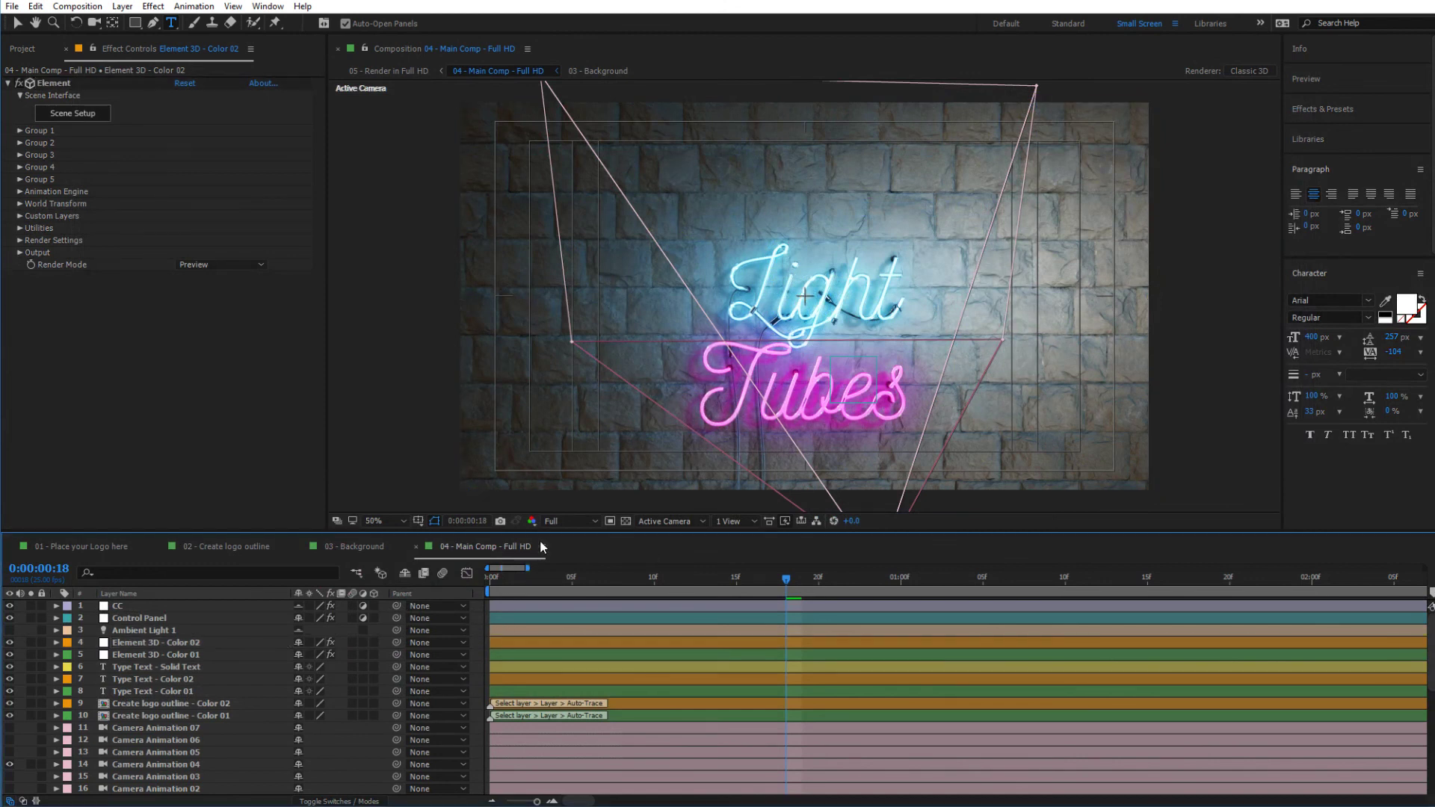
pyautogui.scroll(-2, 227, 645)
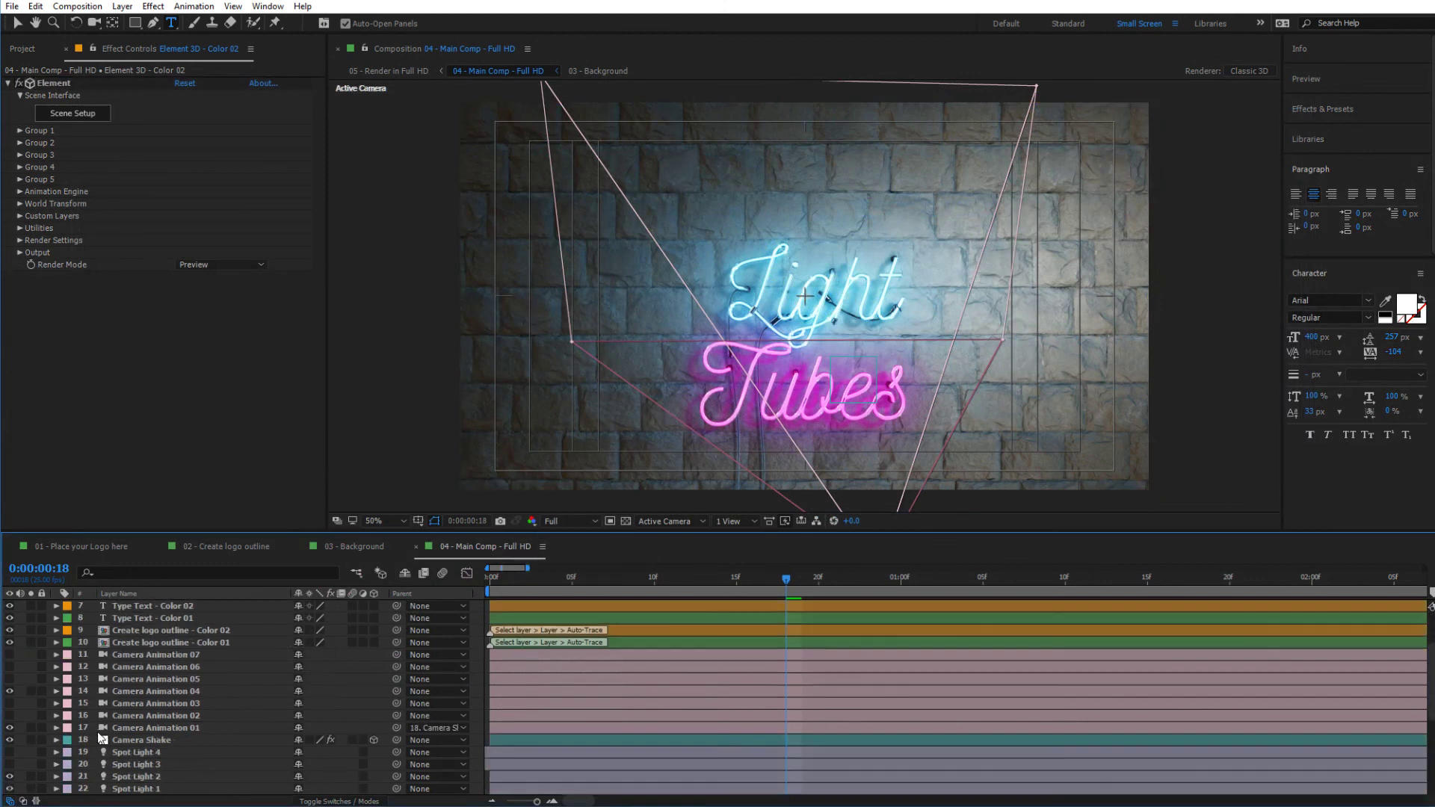
pyautogui.click(9, 728)
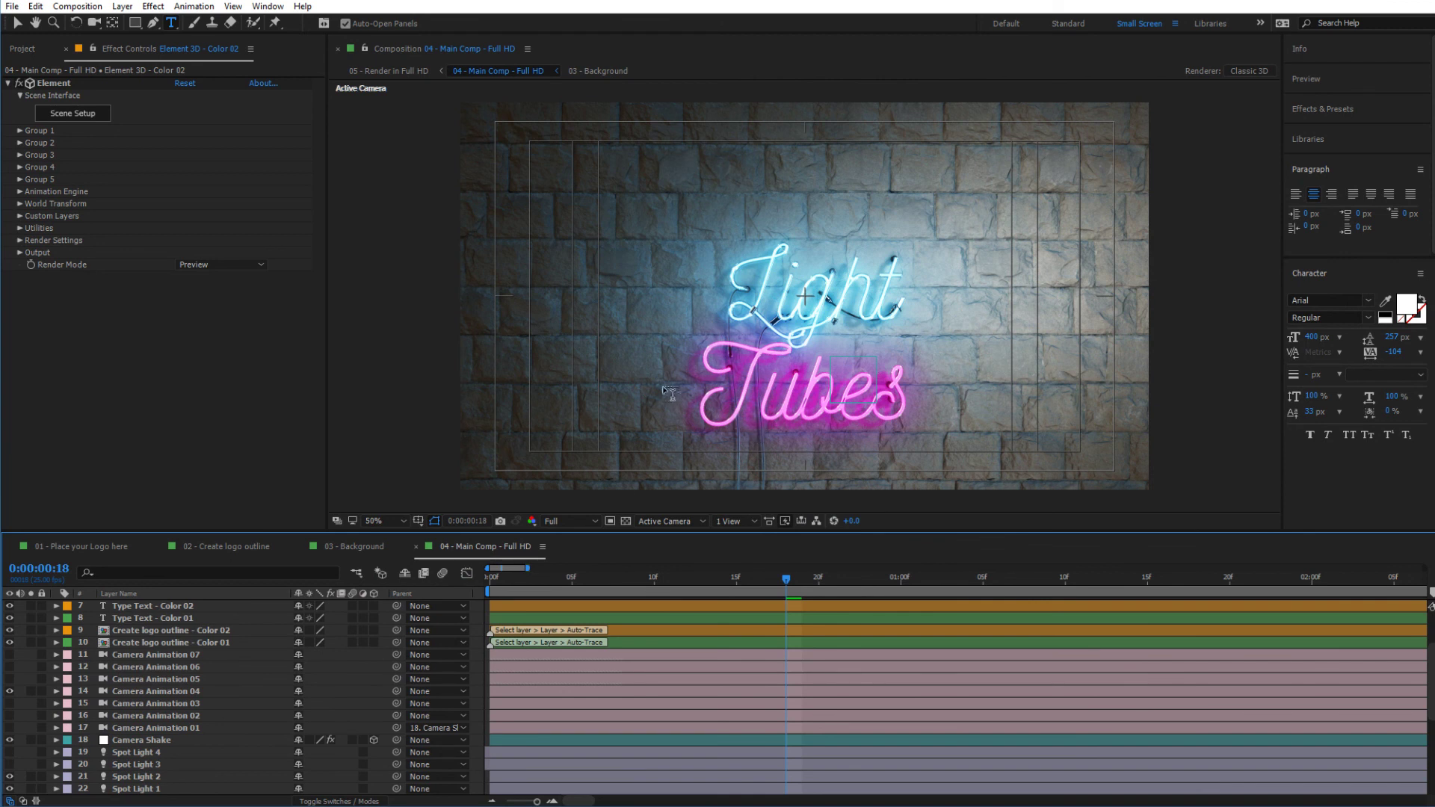
pyautogui.scroll(2, 136, 721)
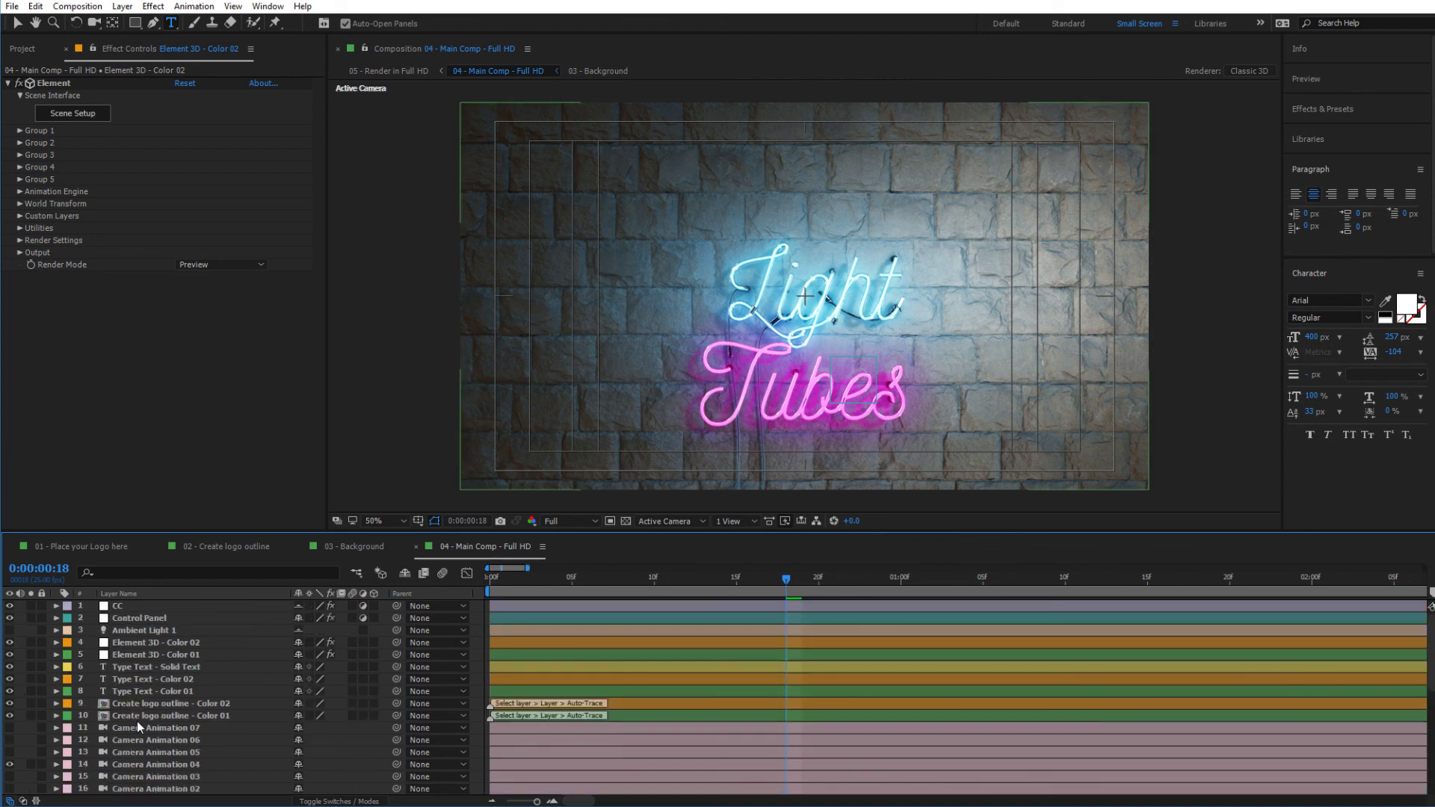
# Select Element 3D - Color 02 and turn off its visibility, leaving only cyan 'Light'
pyautogui.click(118, 643)
pyautogui.click(10, 642)
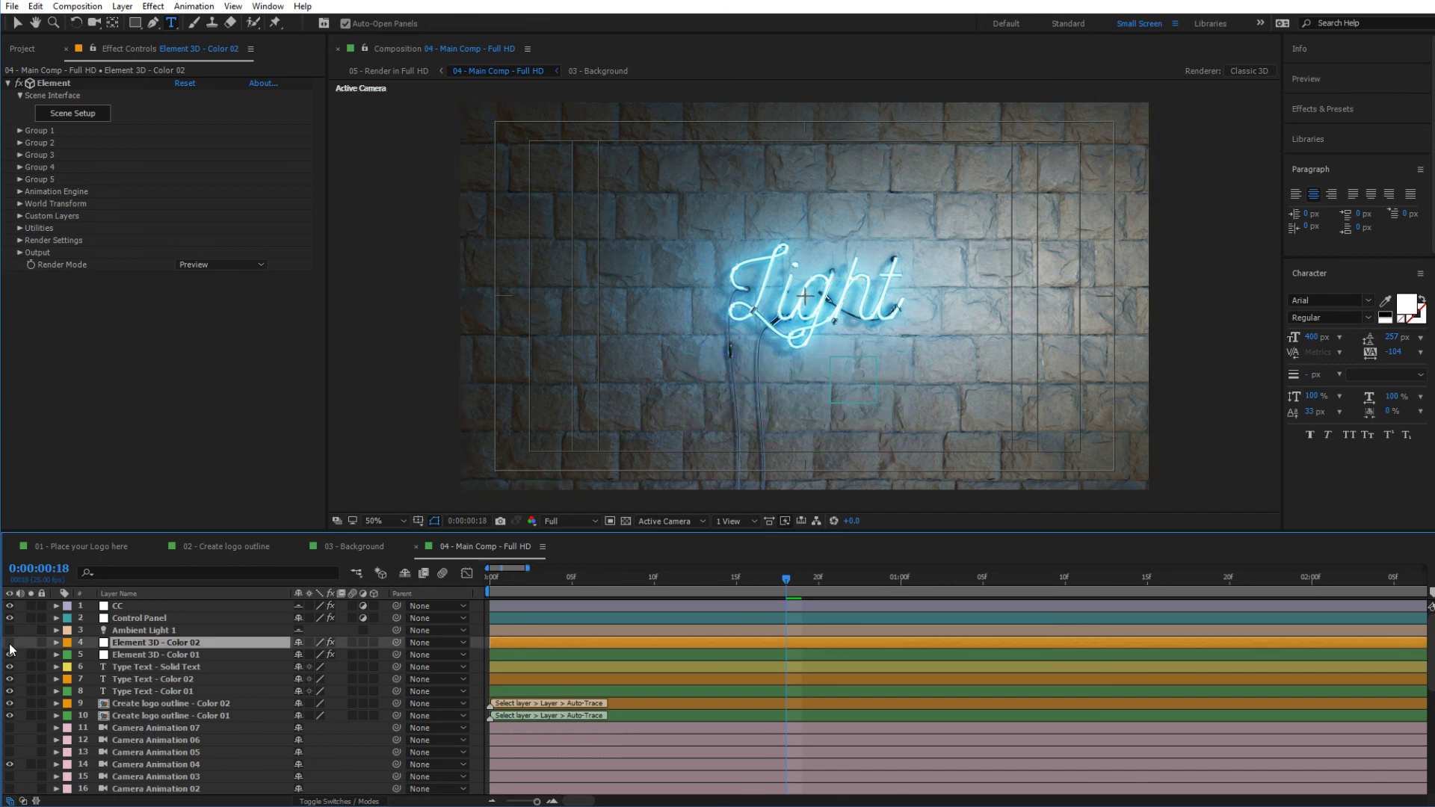